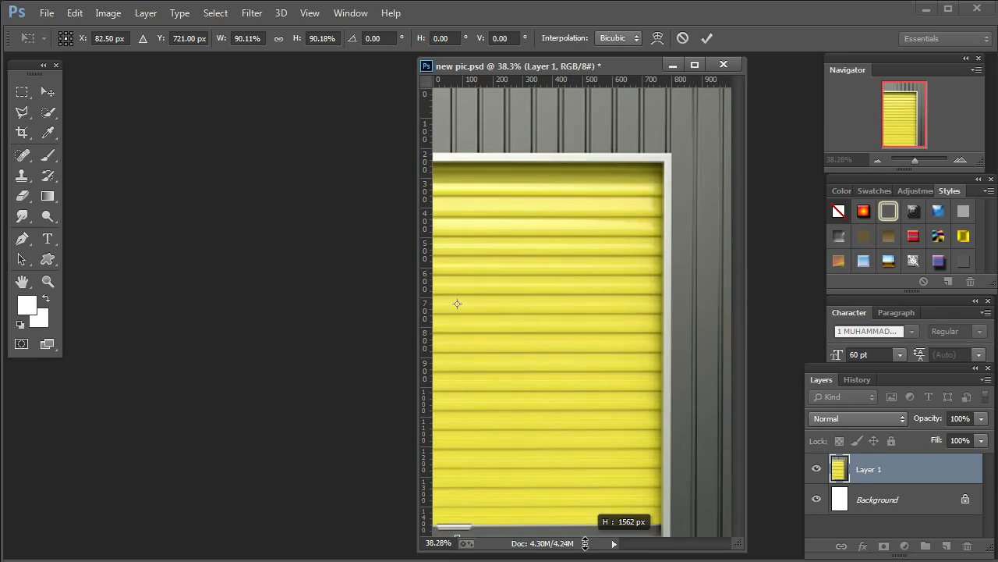
Apply the yellow shutter background's scaling of about 90% and move the layer slightly up on the canvas
key("Return")
mouse_move(594, 442)
left_mouse_down()
mouse_move(593, 410)
mouse_move(601, 434)
left_mouse_up()
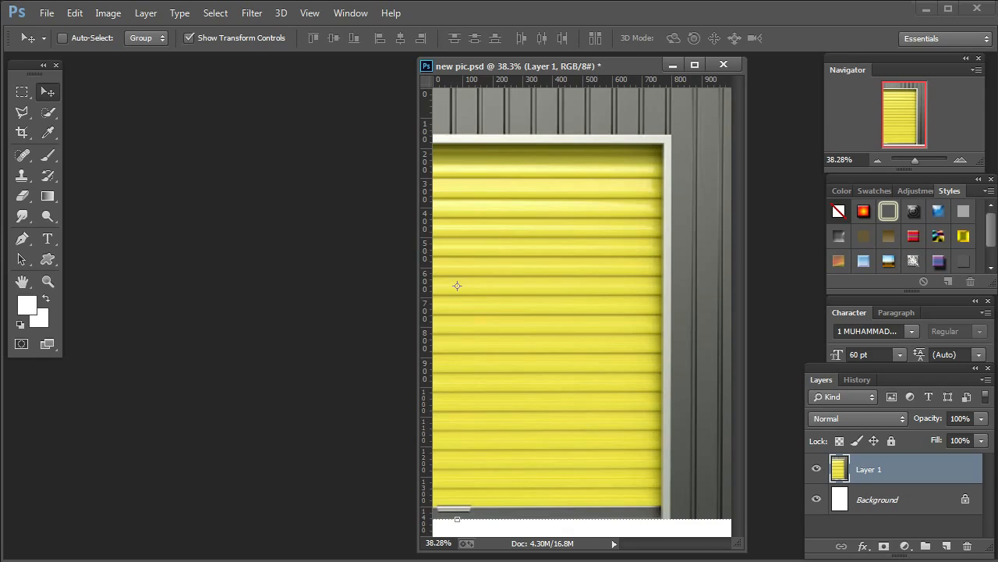
Copy the cutout of the man in the red shirt from the source image into new pic.psd
key("ctrl+Tab")
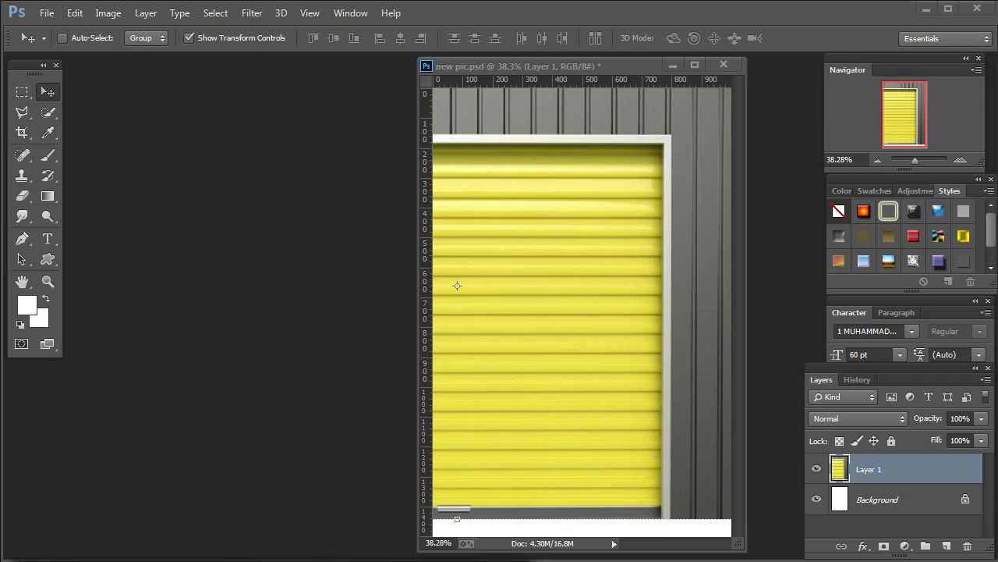
right_click(565, 521)
left_click(581, 528)
left_click_drag(557, 535, 662, 442)
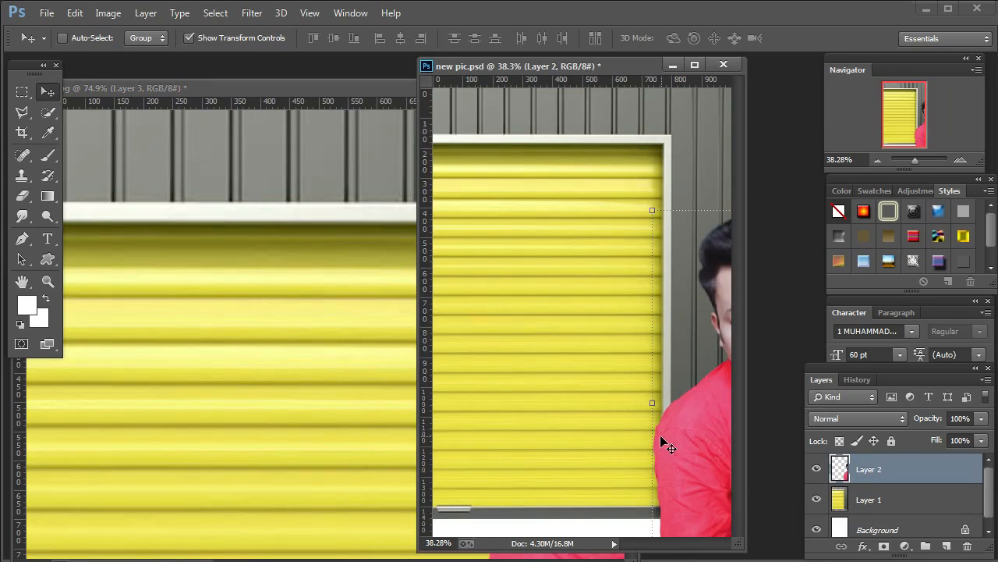
Hide Layer 2 and Layer 3 in the source image and minimise its window
left_click(304, 357)
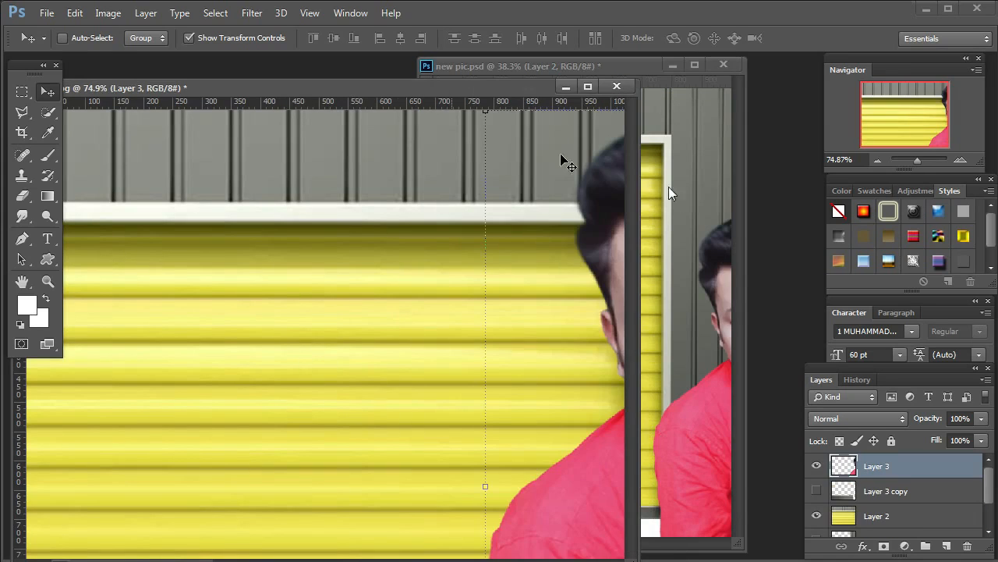
left_click(817, 516)
left_click(817, 467)
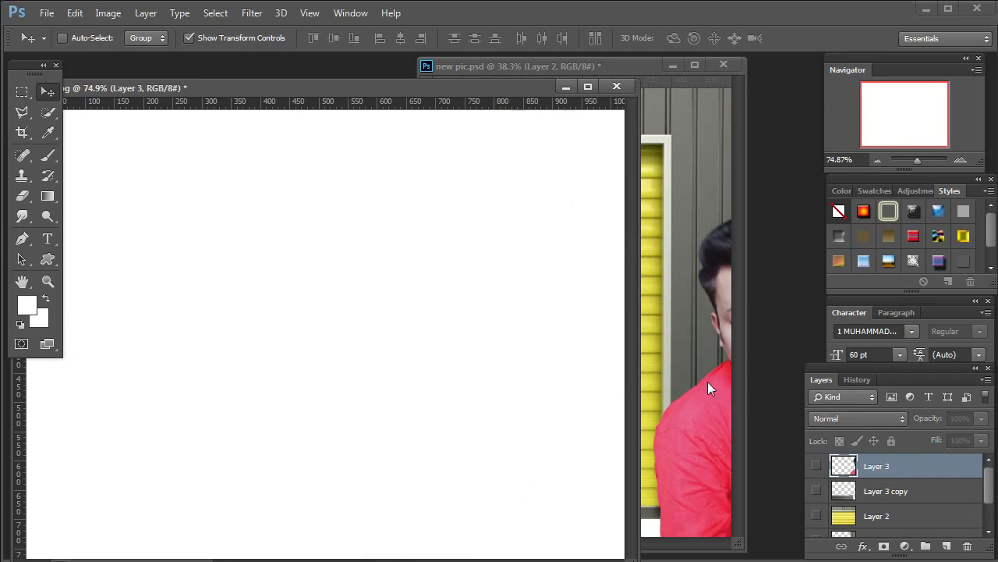
left_click(563, 87)
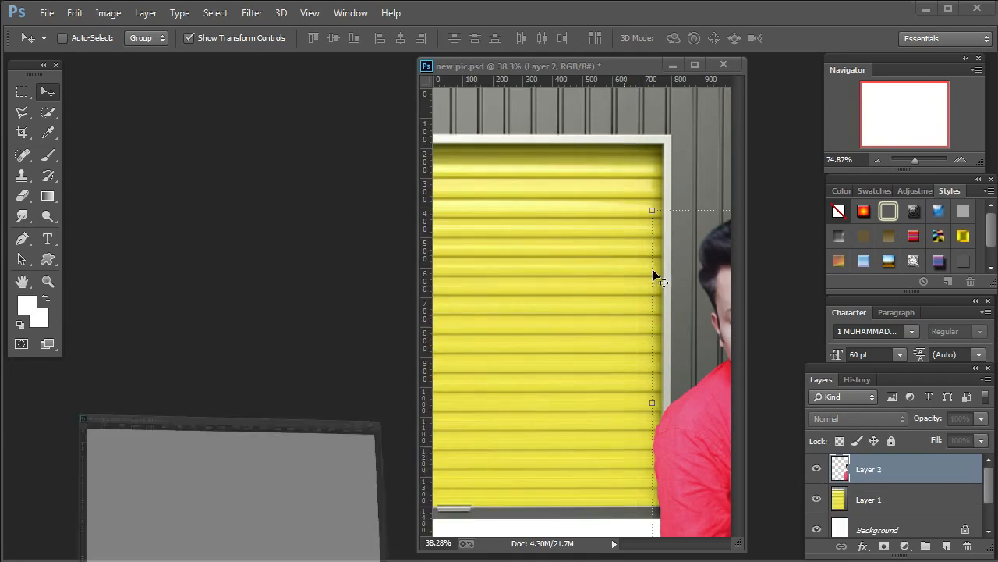
Select the man's layer in new pic.psd and move him in front of the yellow shutter
right_click(686, 450)
left_click(711, 458)
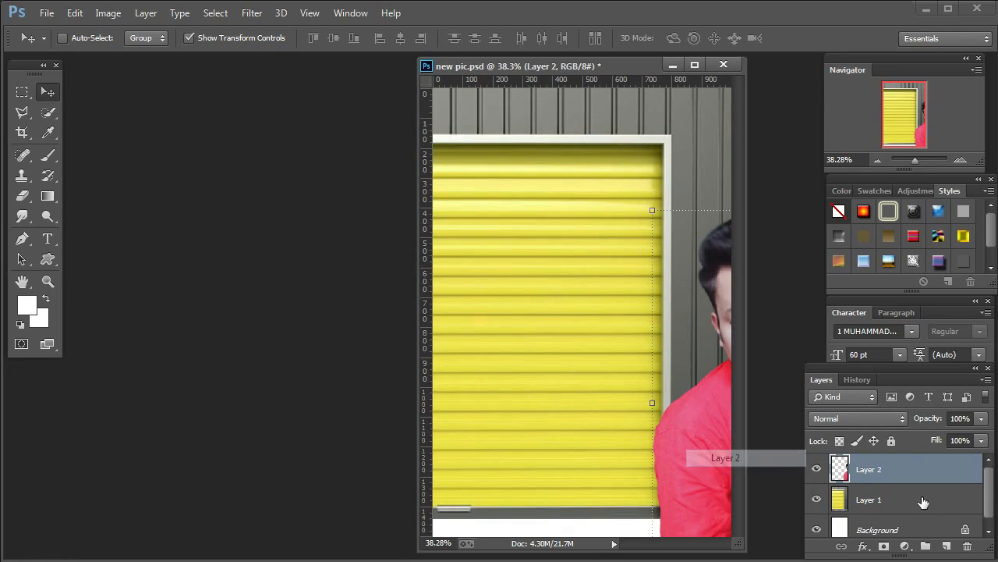
left_click_drag(694, 464, 528, 406)
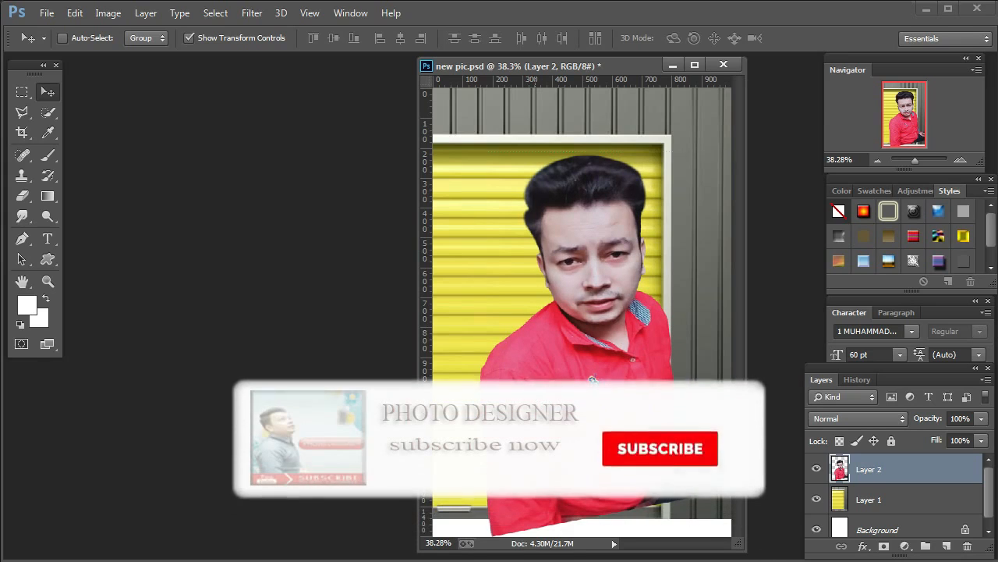
mouse_move(560, 385)
left_mouse_down()
mouse_move(549, 391)
mouse_move(561, 397)
left_mouse_up()
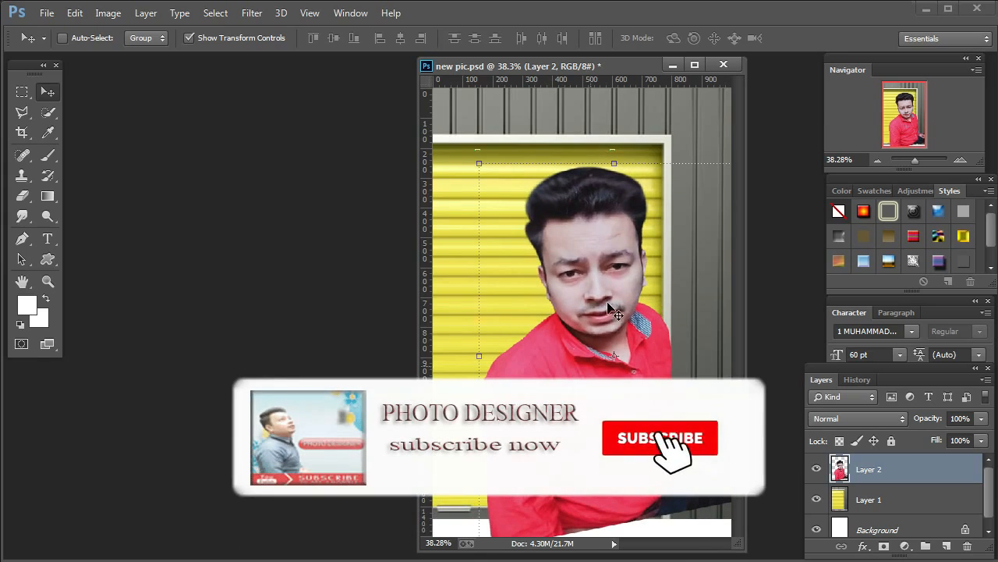
Scale the man's layer down slightly in height and width and reposition him inside the door frame
left_click(613, 164)
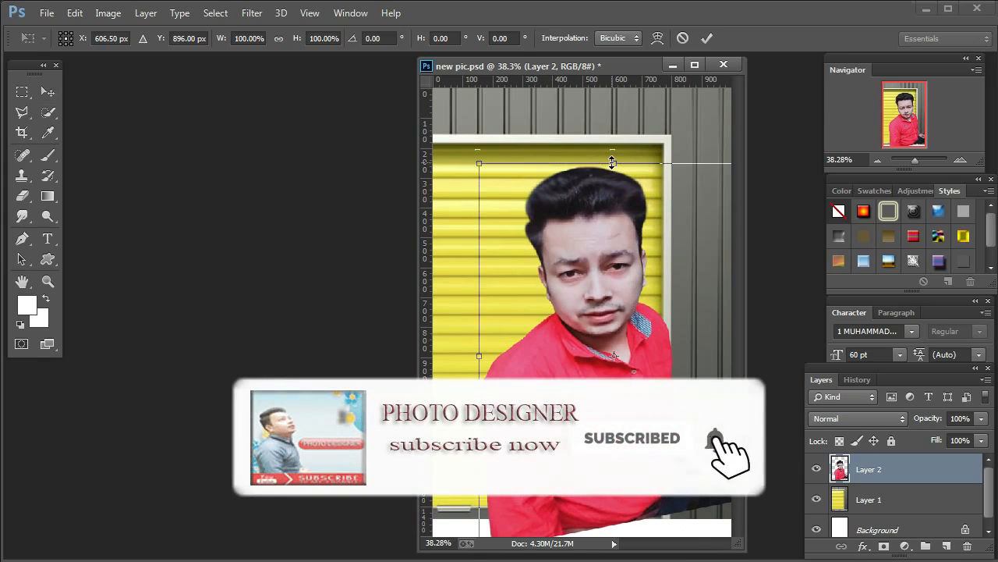
left_click_drag(612, 164, 613, 166)
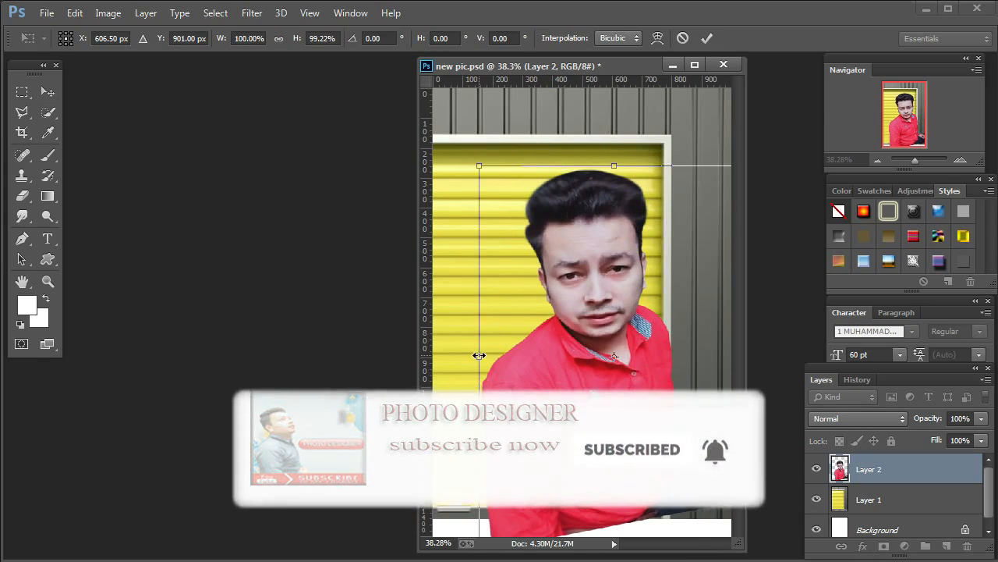
left_click_drag(479, 356, 482, 355)
left_click_drag(559, 360, 567, 353)
key("Return")
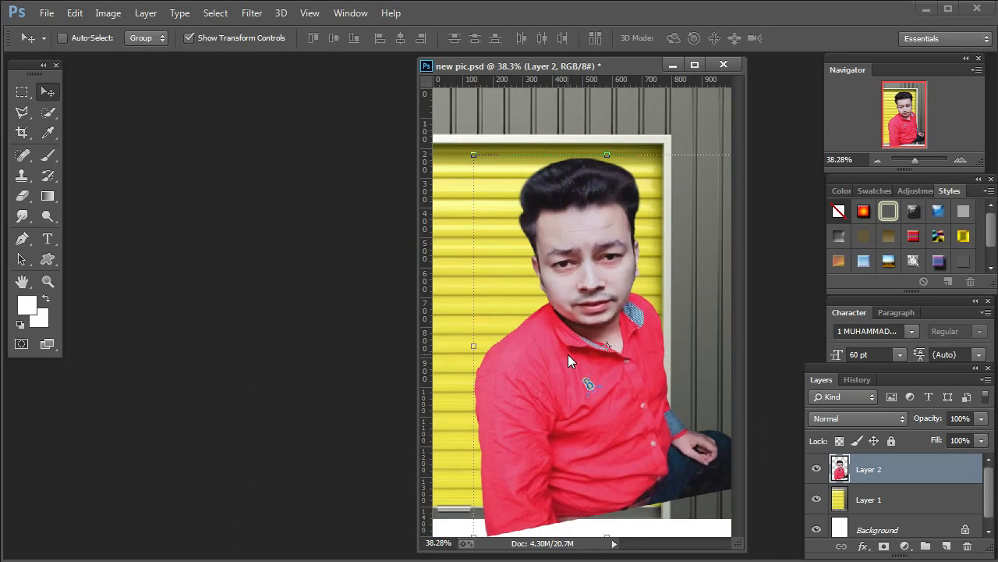
left_click_drag(607, 154, 590, 167)
left_click_drag(466, 356, 471, 355)
key("Return")
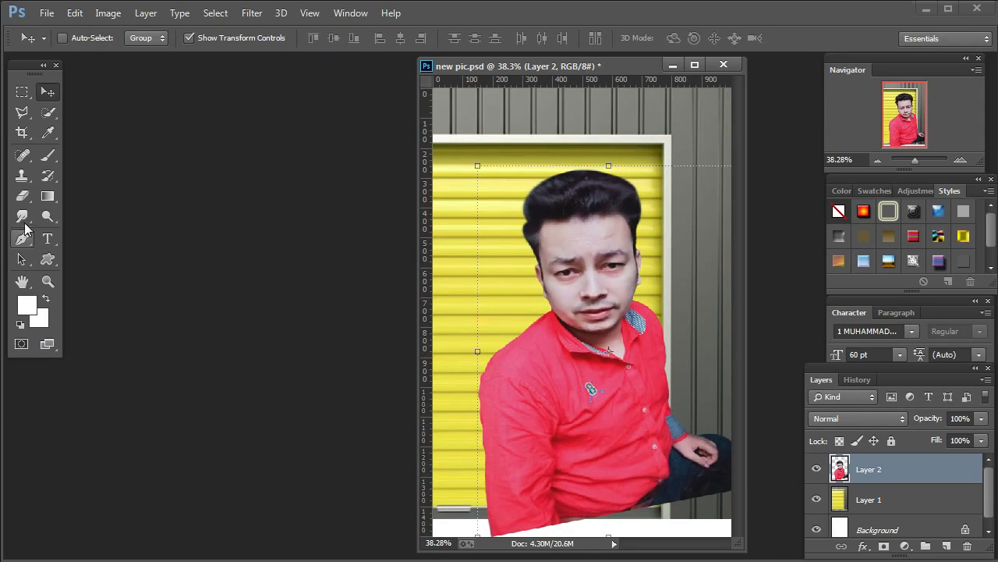
Erase the man's hand and jeans overlapping the wall with a soft 132 px Eraser
left_click(22, 196)
right_click(720, 412)
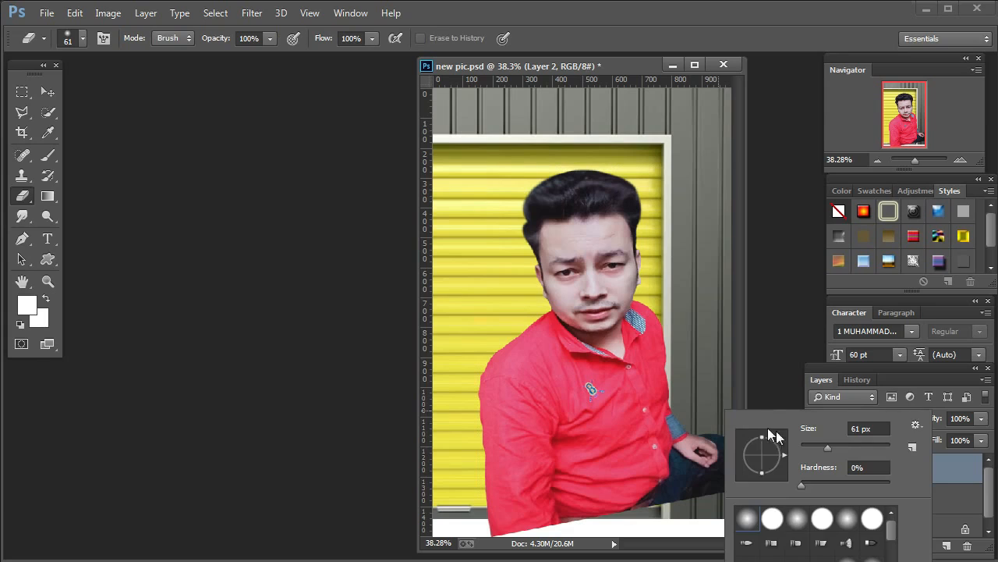
key("Return")
mouse_move(706, 439)
left_mouse_down()
mouse_move(704, 474)
mouse_move(705, 429)
mouse_move(695, 419)
mouse_move(677, 502)
mouse_move(704, 489)
mouse_move(736, 440)
mouse_move(728, 489)
mouse_move(707, 489)
mouse_move(688, 429)
mouse_move(696, 485)
mouse_move(715, 486)
mouse_move(723, 445)
mouse_move(714, 484)
left_mouse_up()
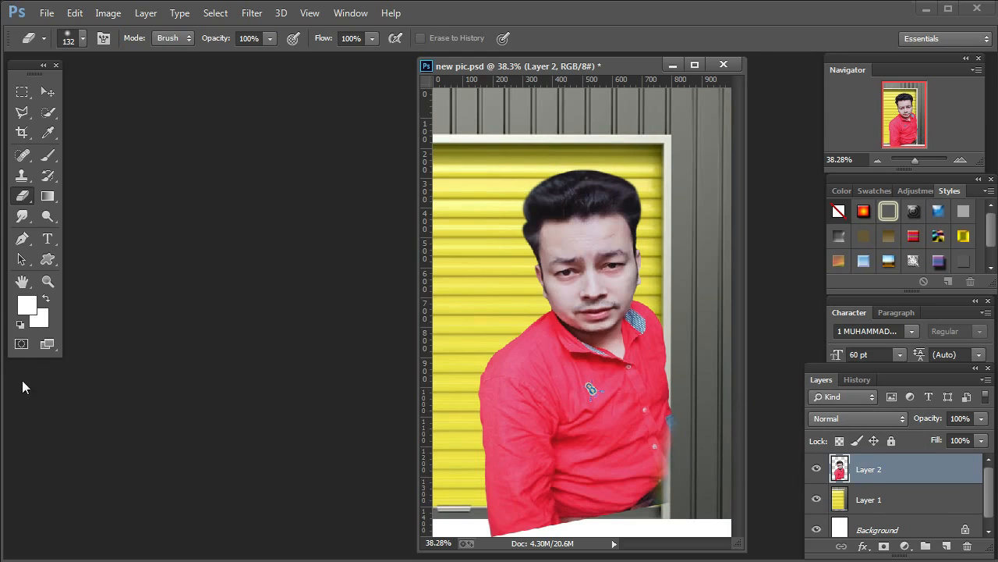
left_click(48, 281)
right_click(521, 350)
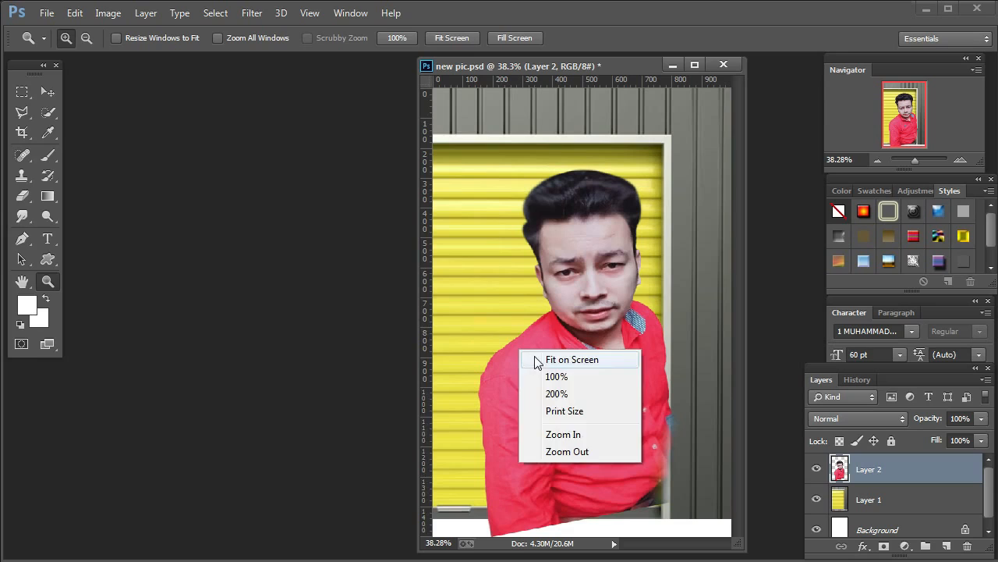
left_click(538, 358)
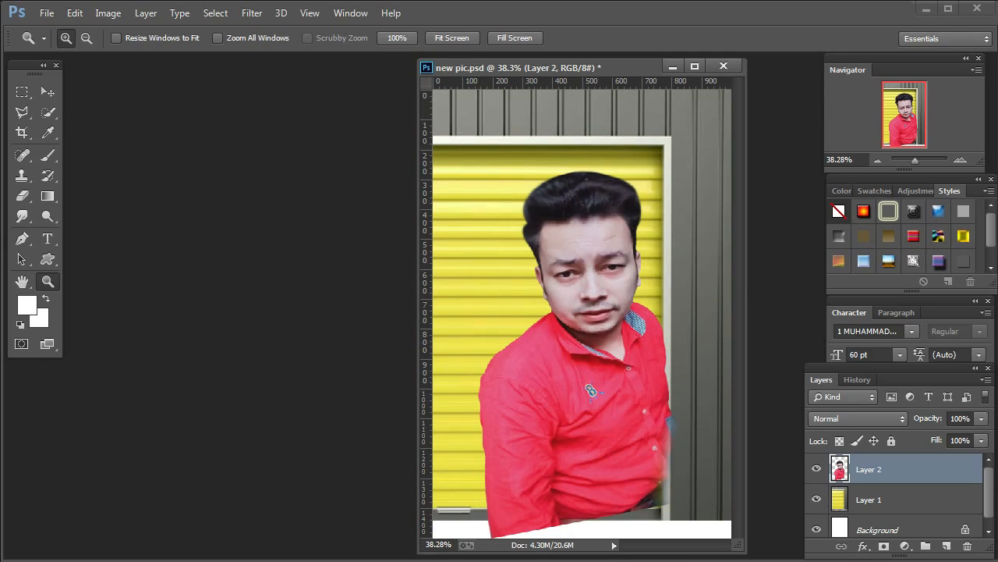
Show Layer 1 with the grey wall strip in the source image, copy it into new pic.psd, and minimise the source
key("ctrl+Tab")
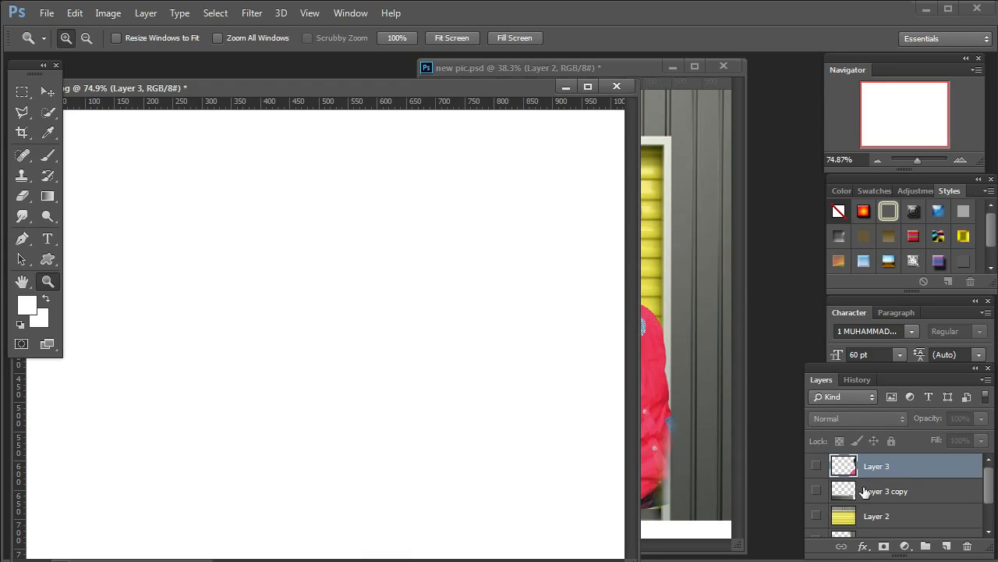
scroll(864, 491, "down", 1)
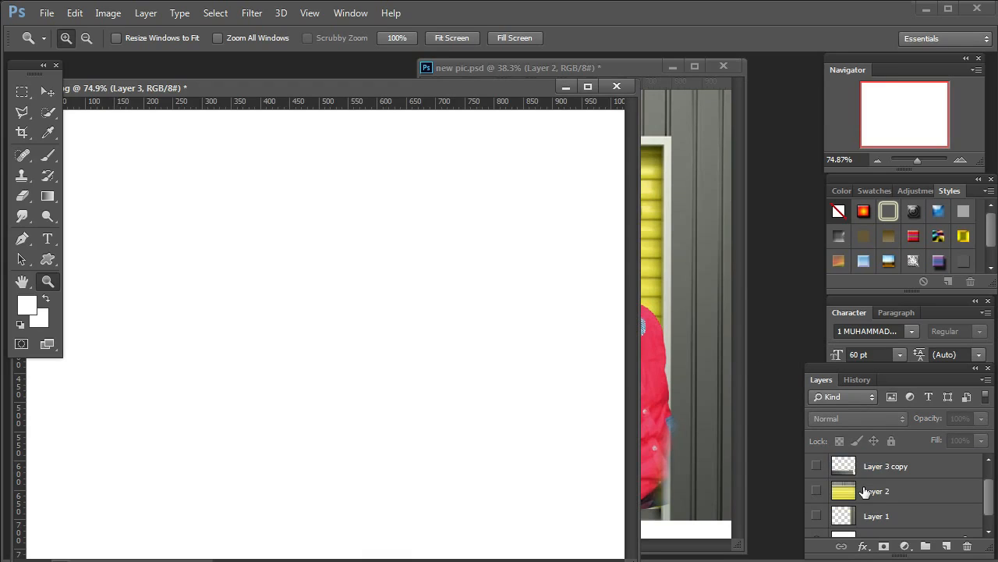
left_click(817, 516)
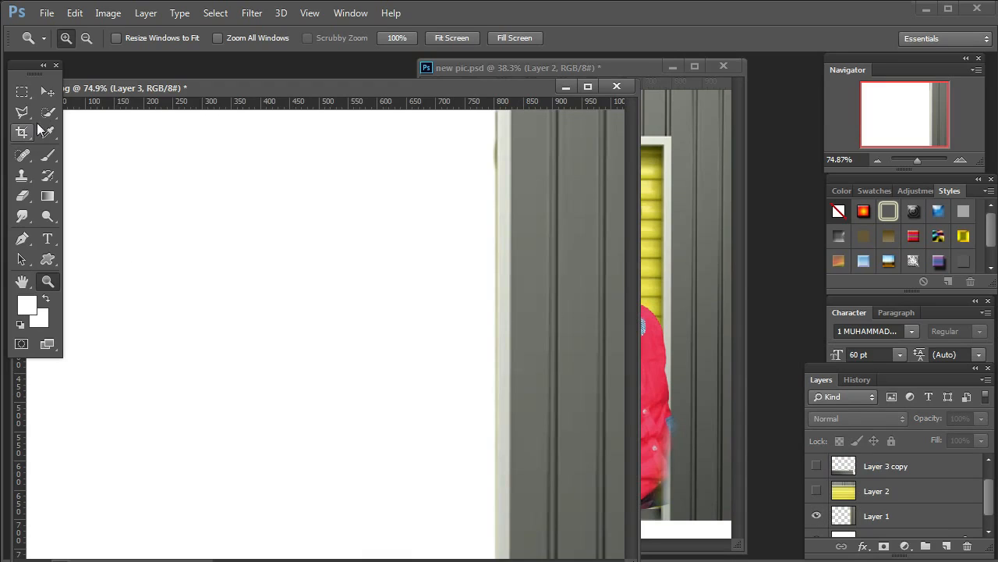
left_click(47, 91)
right_click(578, 293)
left_click(602, 294)
left_click_drag(602, 297, 678, 339)
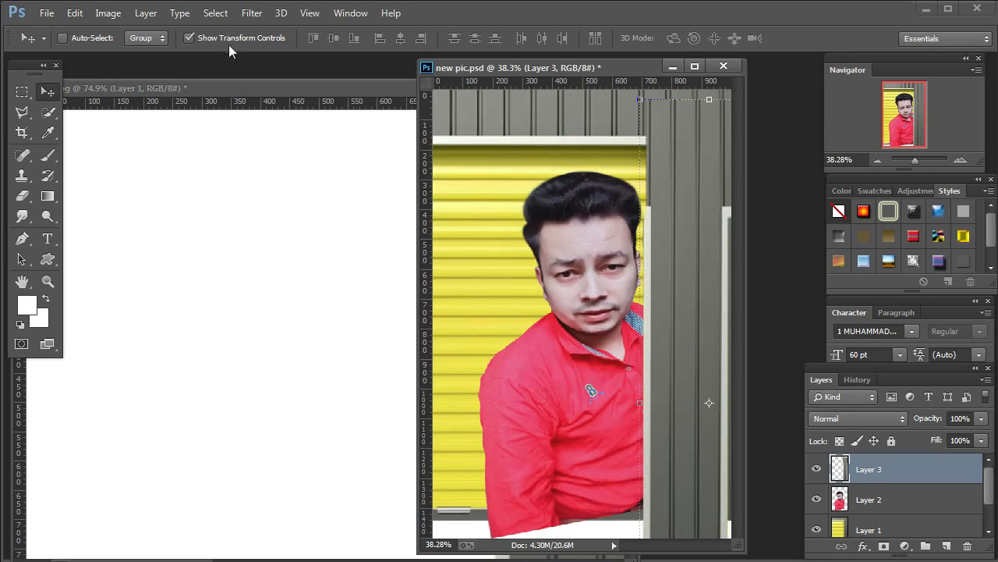
left_click(287, 88)
left_click(567, 85)
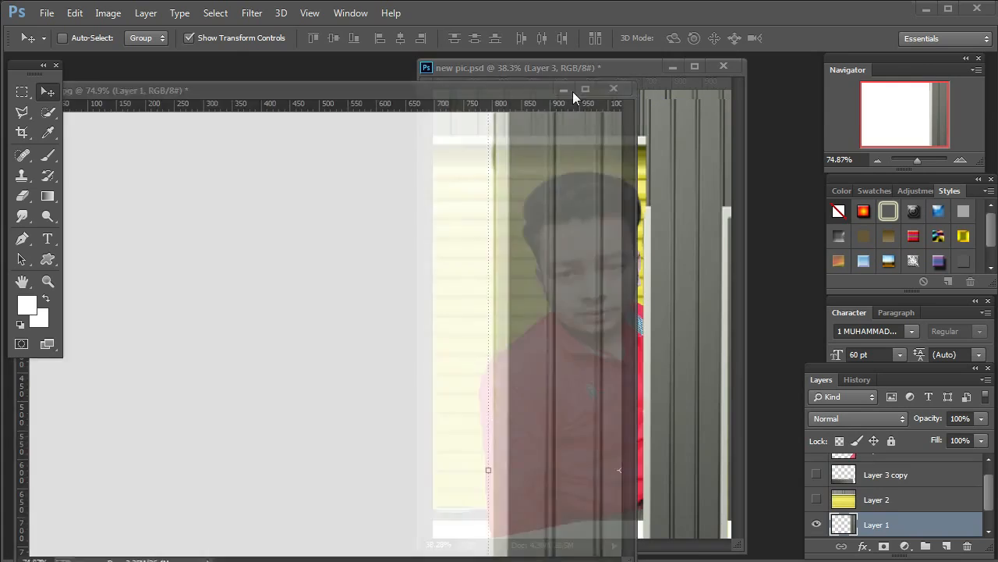
Align the grey wall strip with the door's right-hand white frame so it covers the edge of the man's shirt
right_click(685, 290)
left_click(702, 294)
left_click_drag(691, 229, 706, 379)
left_click_drag(656, 303, 657, 301)
key("Return")
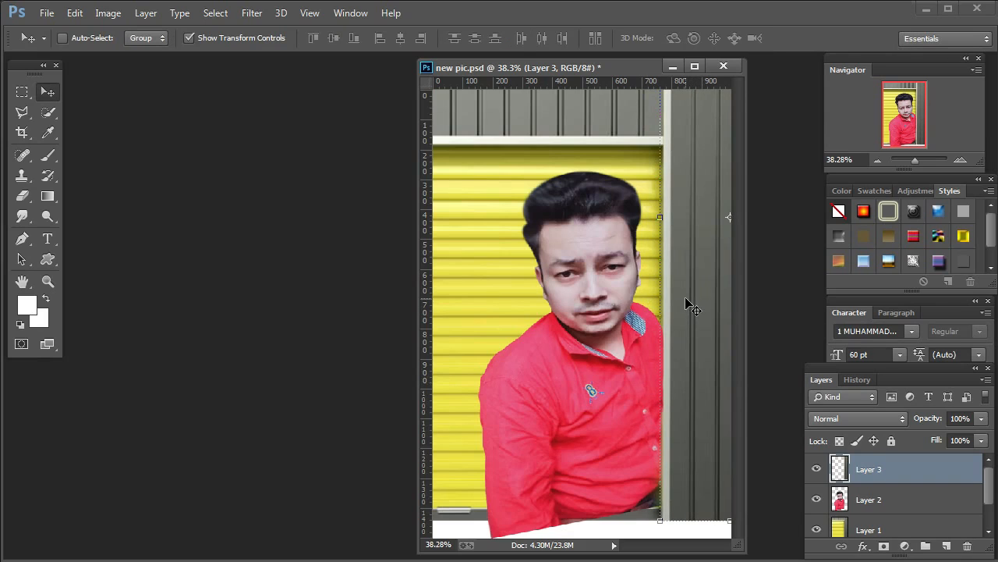
left_click_drag(685, 149, 687, 333)
Try to scale the wall strip's height to 64.76% and shift it up and towards the man
left_click_drag(694, 94, 694, 311)
left_click_drag(708, 450, 692, 309)
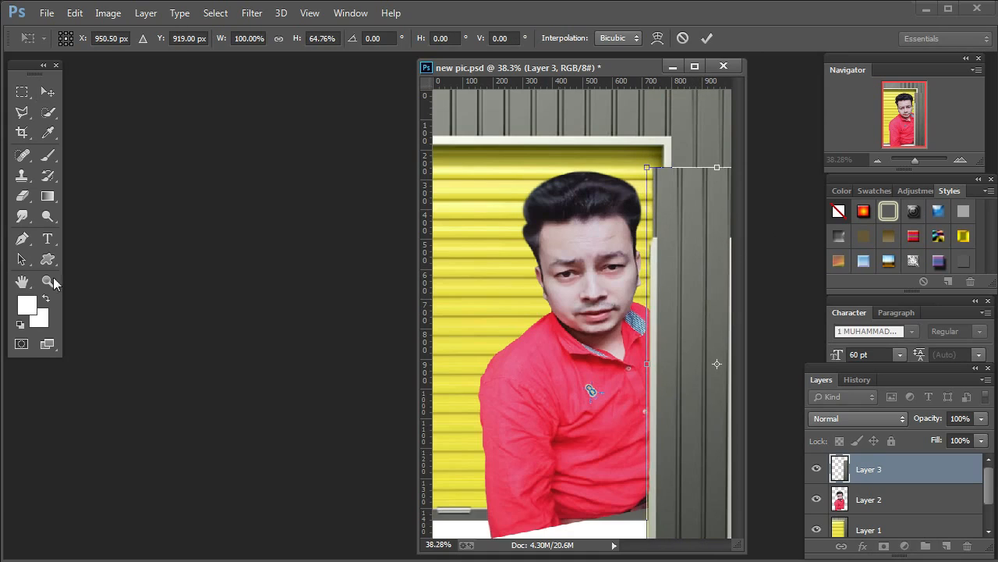
Discard the pending transformation and erase the upper part of the wall strip around the door frame's corner
left_click(22, 196)
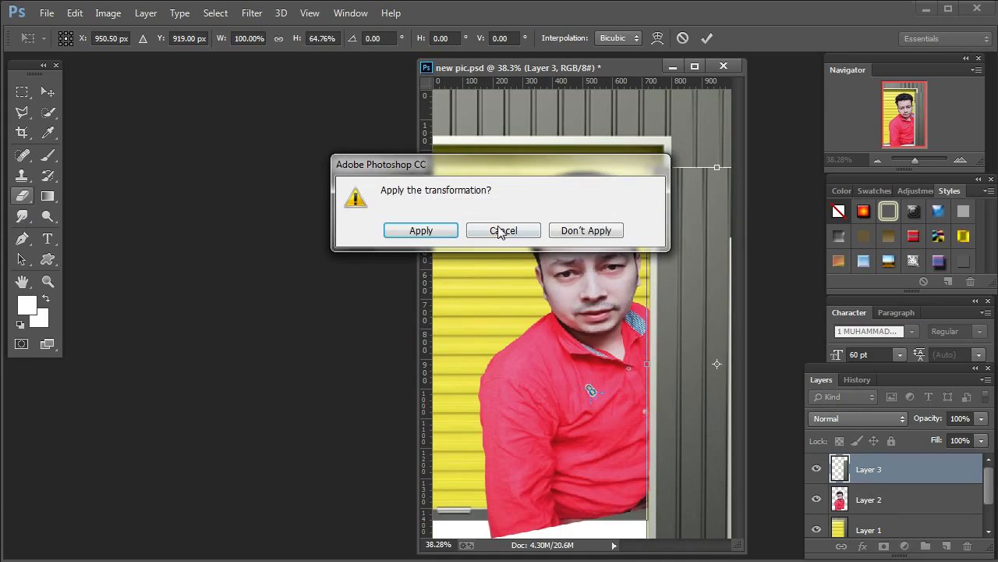
left_click(563, 230)
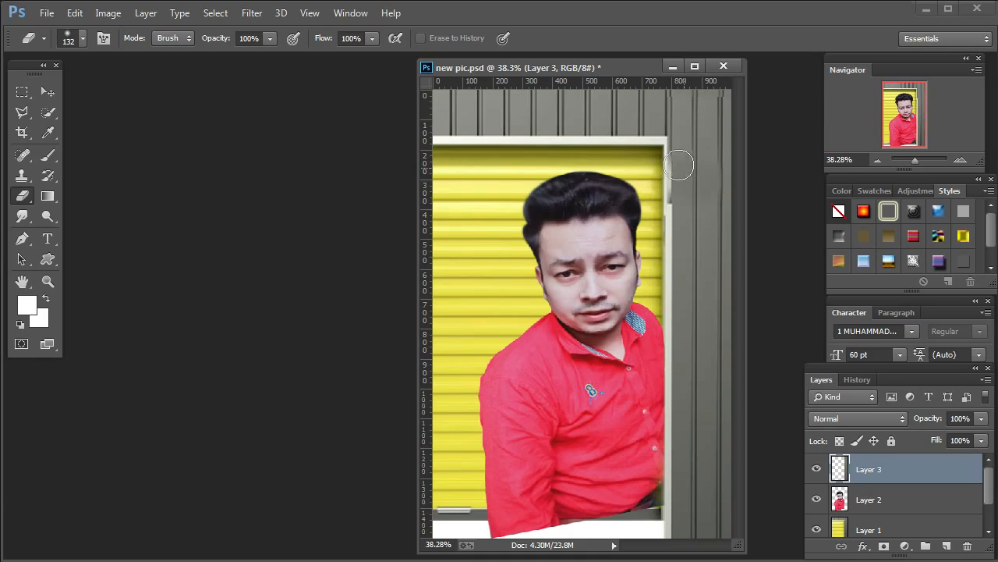
mouse_move(713, 164)
left_mouse_down()
mouse_move(672, 158)
mouse_move(692, 151)
mouse_move(672, 141)
mouse_move(716, 141)
mouse_move(695, 137)
mouse_move(691, 178)
mouse_move(706, 173)
mouse_move(669, 188)
mouse_move(709, 187)
left_mouse_up()
Move the wall strip on Layer 3 up so its white edge lines up with the door frame
left_click(48, 91)
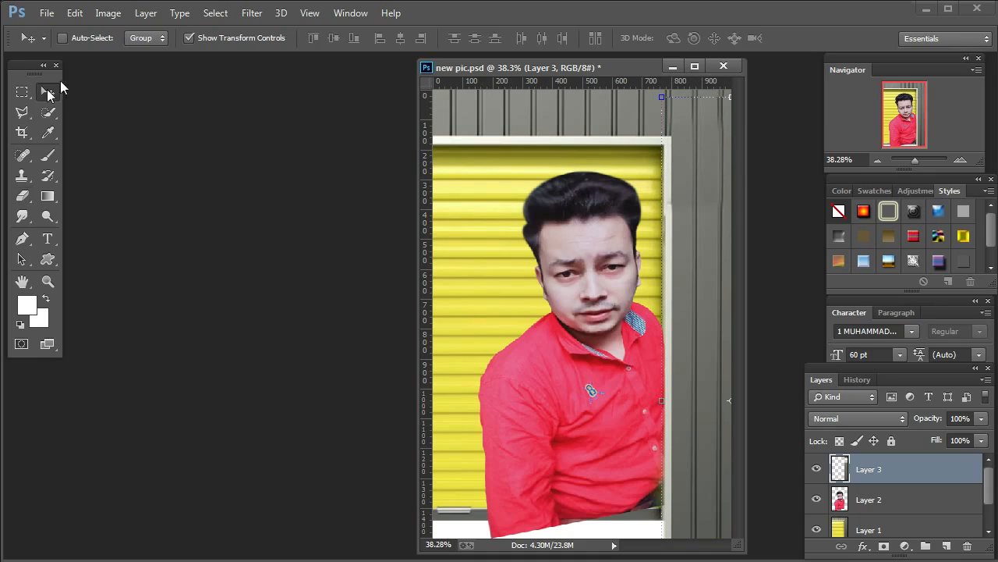
right_click(677, 289)
left_click(695, 290)
left_click_drag(702, 341, 659, 313)
left_click_drag(707, 392, 708, 330)
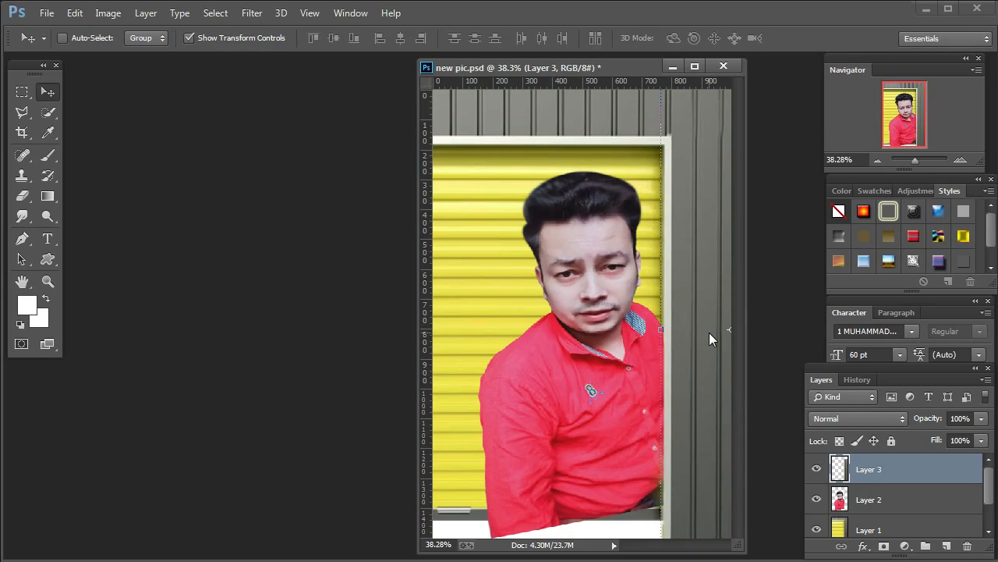
Select the man's layer, scale it down slightly in height and width, and nudge him to the left
right_click(591, 364)
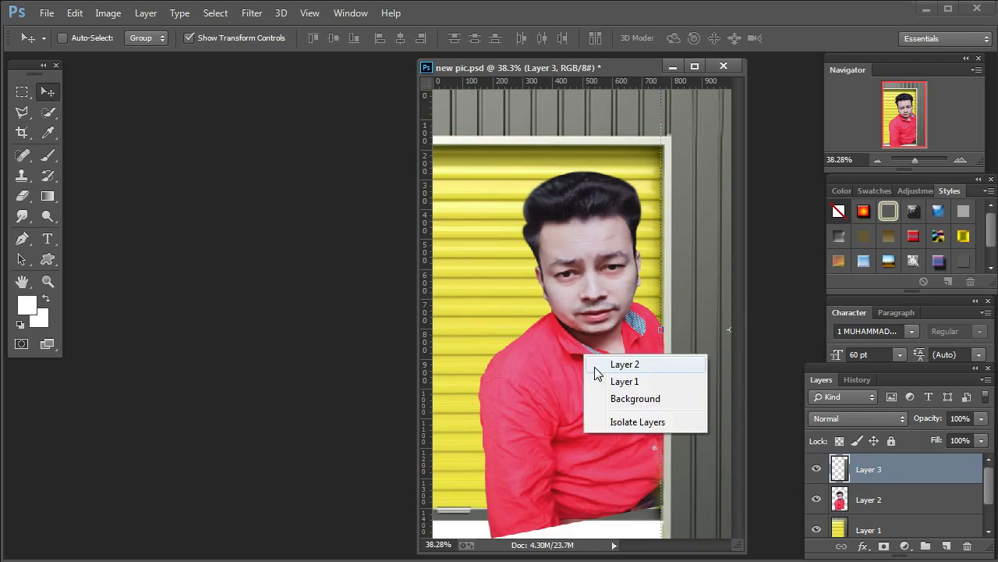
left_click(624, 364)
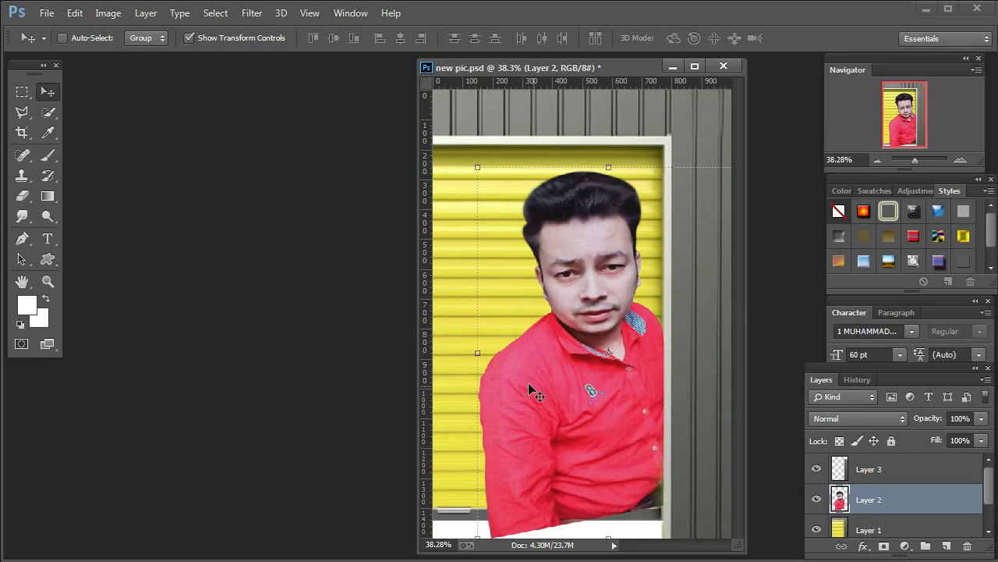
left_click_drag(612, 165, 612, 173)
left_click_drag(473, 350, 482, 351)
key("Return")
left_click_drag(646, 379, 638, 380)
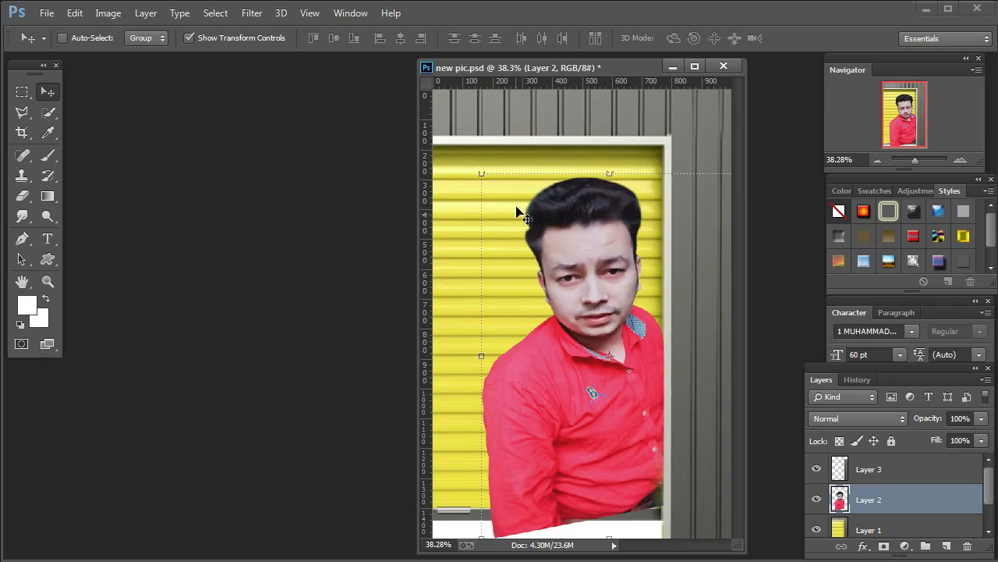
Rotate the man's layer very slightly counterclockwise
left_click(527, 160)
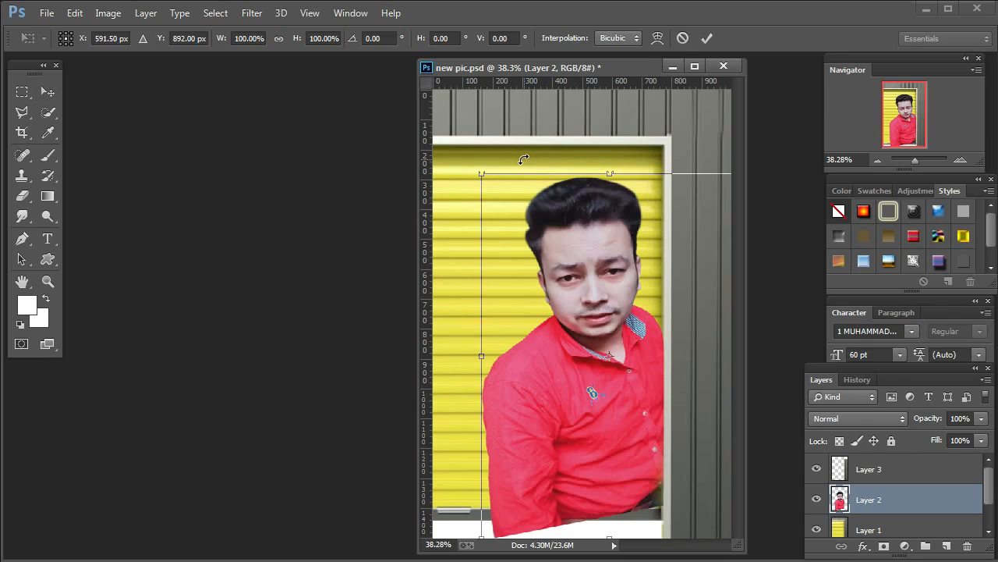
left_click_drag(523, 159, 521, 158)
key("Return")
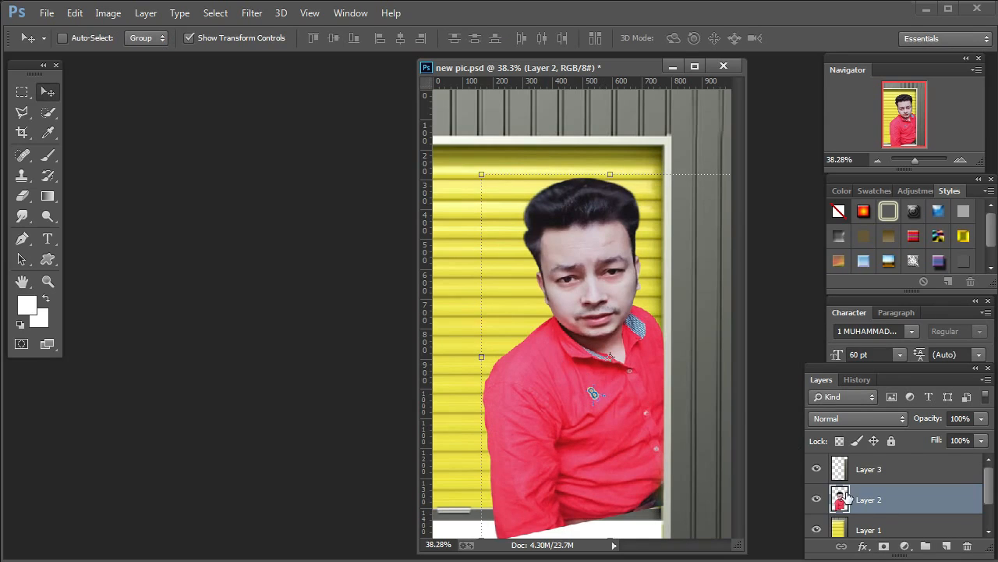
Toggle Layer 3's visibility off and on to compare the image with and without the wall strip
scroll(846, 492, "down", 1)
scroll(847, 491, "up", 1)
left_click(817, 469)
left_click(818, 468)
scroll(868, 507, "down", 1)
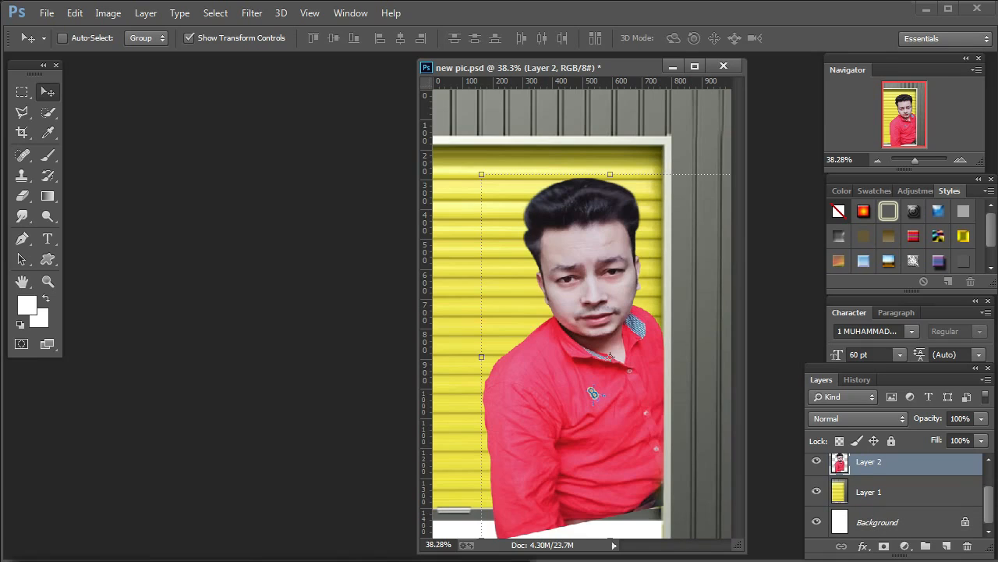
Switch to the source wall image and make its hidden Layer 3 copy, the horizontal wall panel, visible
left_click(468, 510)
scroll(900, 503, "down", 1)
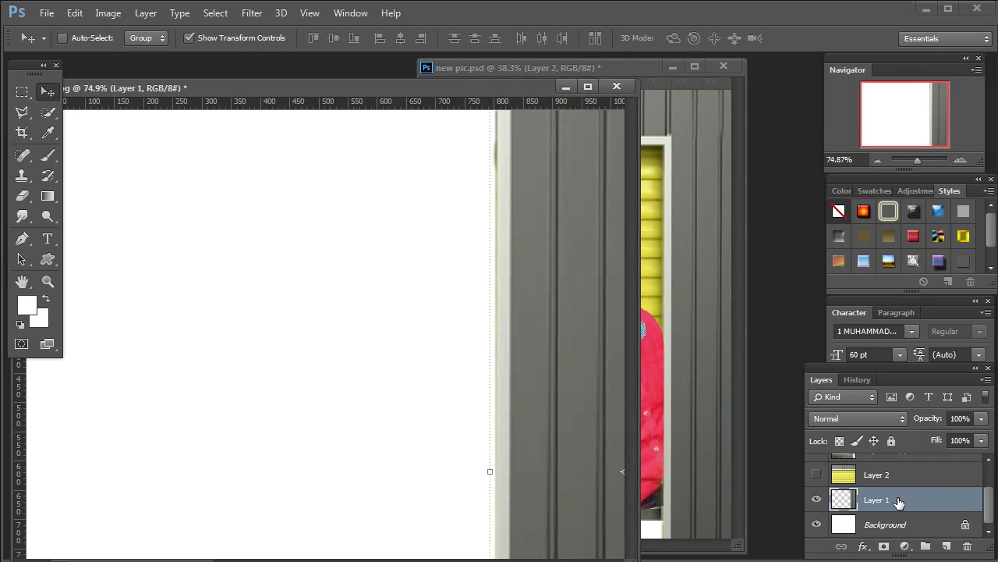
scroll(899, 502, "up", 1)
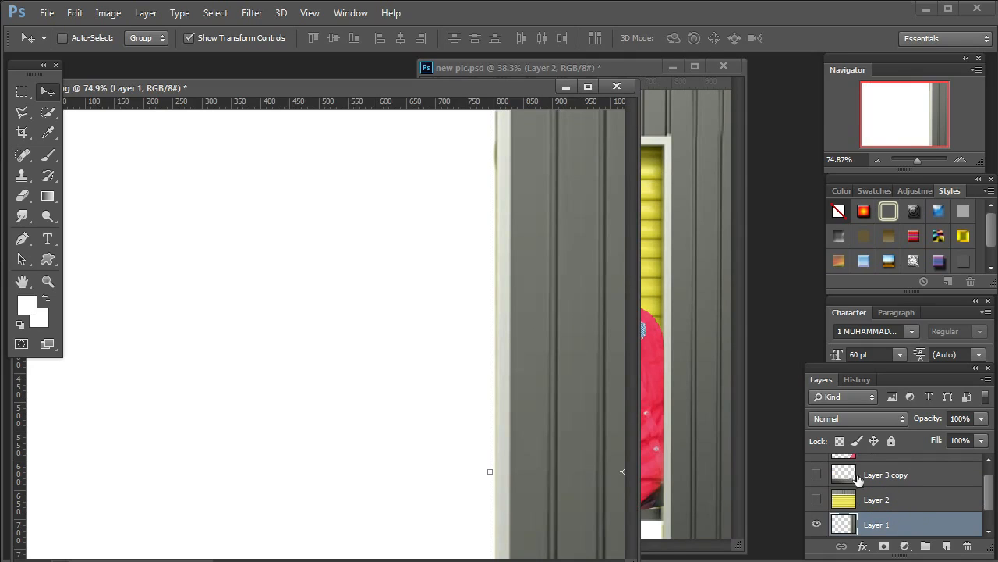
left_click(816, 475)
Copy the horizontal wall panel on Layer 3 copy into new pic.psd and return to that document
left_click_drag(237, 486, 679, 461)
right_click(251, 486)
left_click(265, 494)
left_click(393, 78)
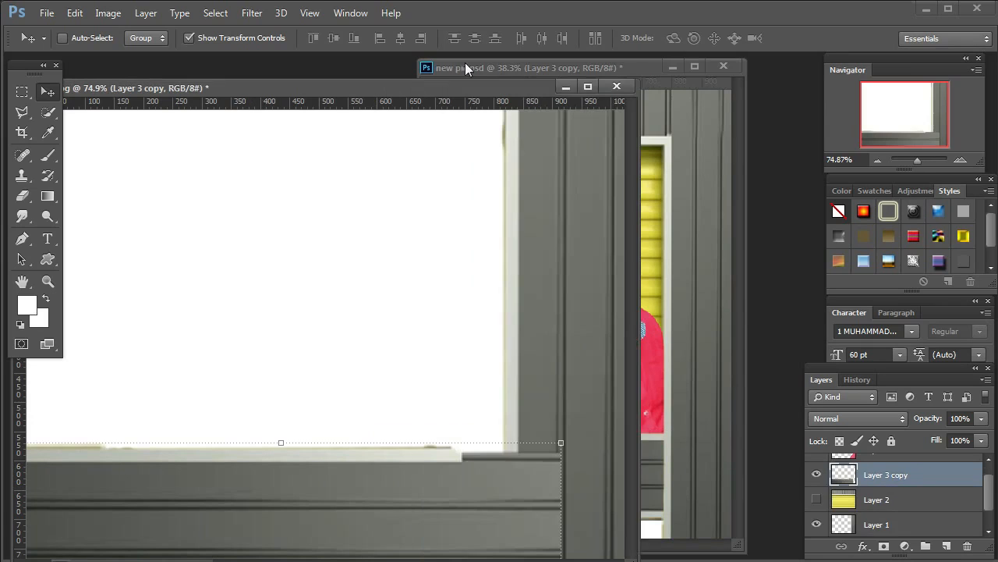
left_click(559, 87)
Place the horizontal wall panel across the man's lower body and bring Layer 3 copy above Layer 3 in the layer stack
left_click_drag(630, 455, 522, 477)
left_click_drag(921, 477, 909, 454)
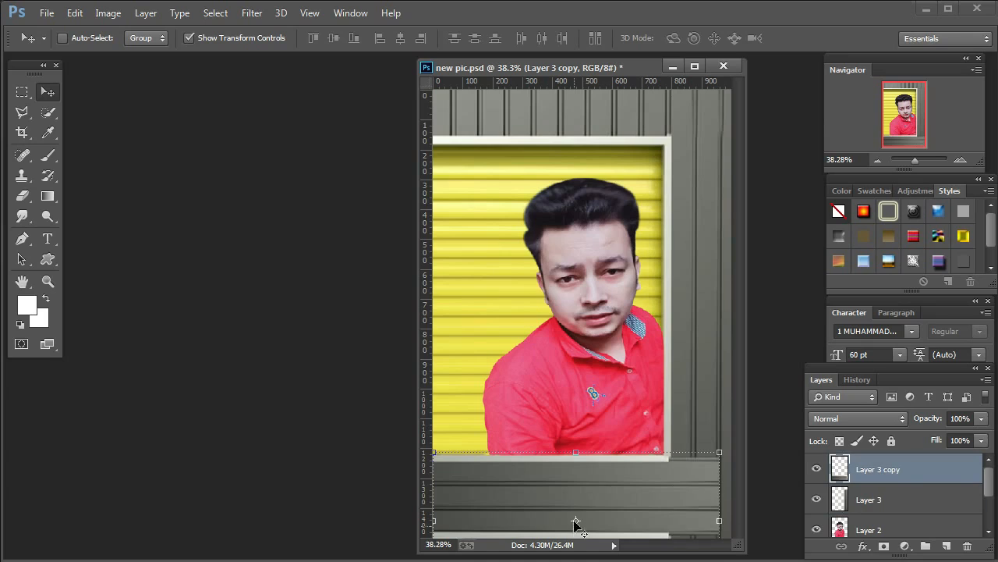
left_click_drag(598, 484, 601, 499)
Stretch the horizontal panel on Layer 3 copy to 105.42% width so it spans the canvas
left_click_drag(721, 510, 653, 504)
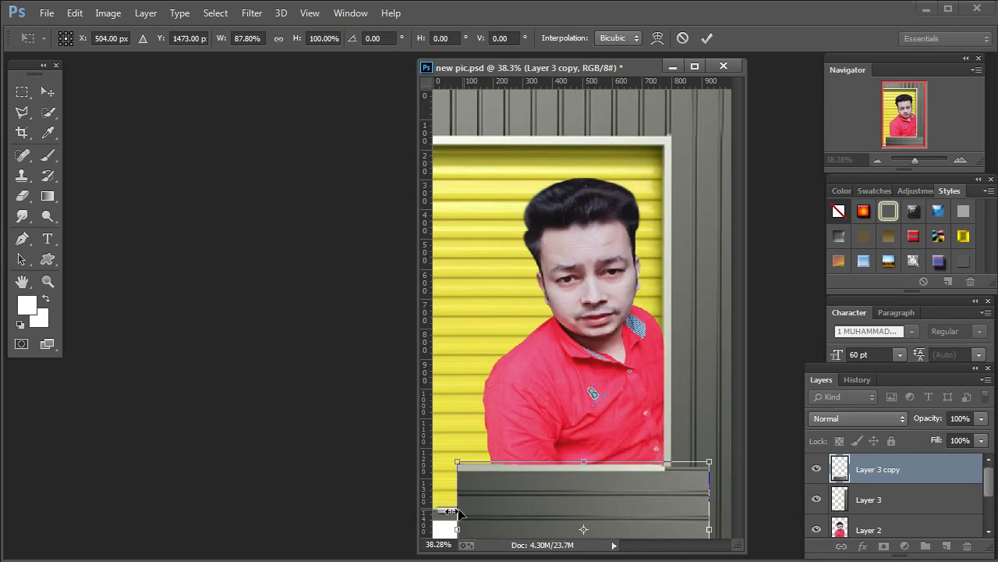
left_click_drag(458, 513, 422, 517)
left_click_drag(716, 494, 725, 494)
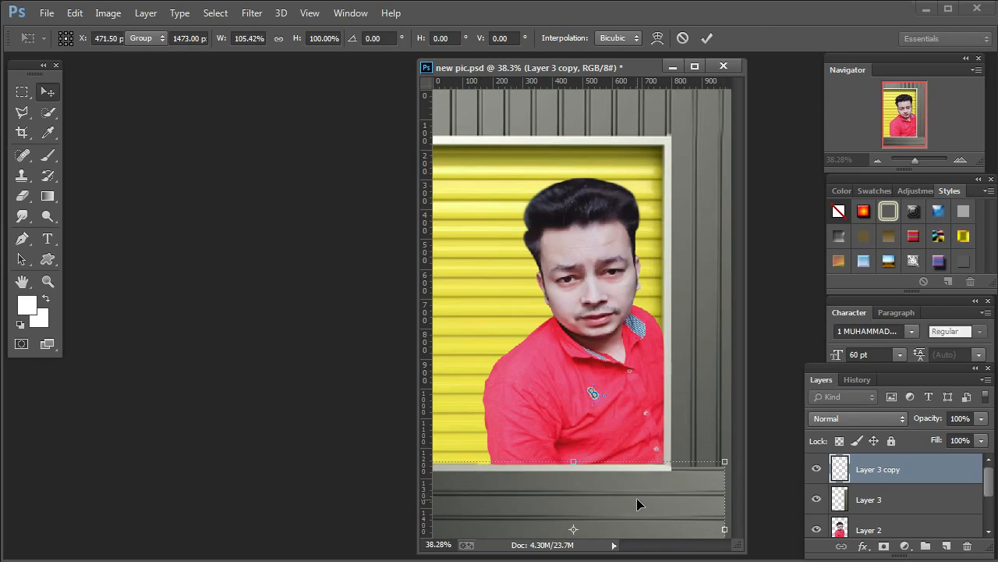
key("Return")
Erase the horizontal panel's end where it overlaps the vertical wall strip, and widen the panel to 102.27%
left_click(22, 195)
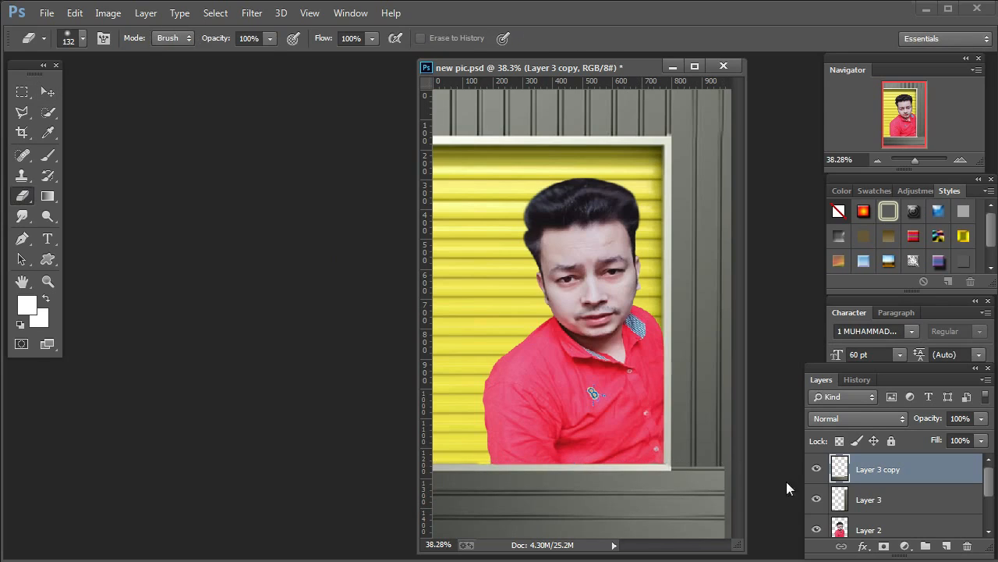
mouse_move(708, 499)
left_mouse_down()
mouse_move(705, 491)
mouse_move(709, 508)
mouse_move(686, 517)
mouse_move(693, 541)
mouse_move(697, 466)
left_mouse_up()
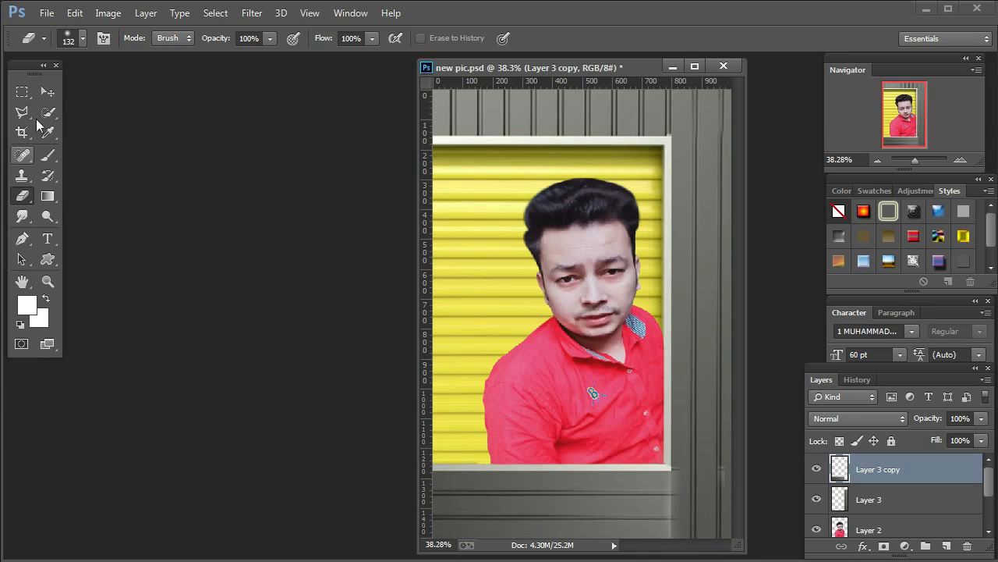
left_click(48, 92)
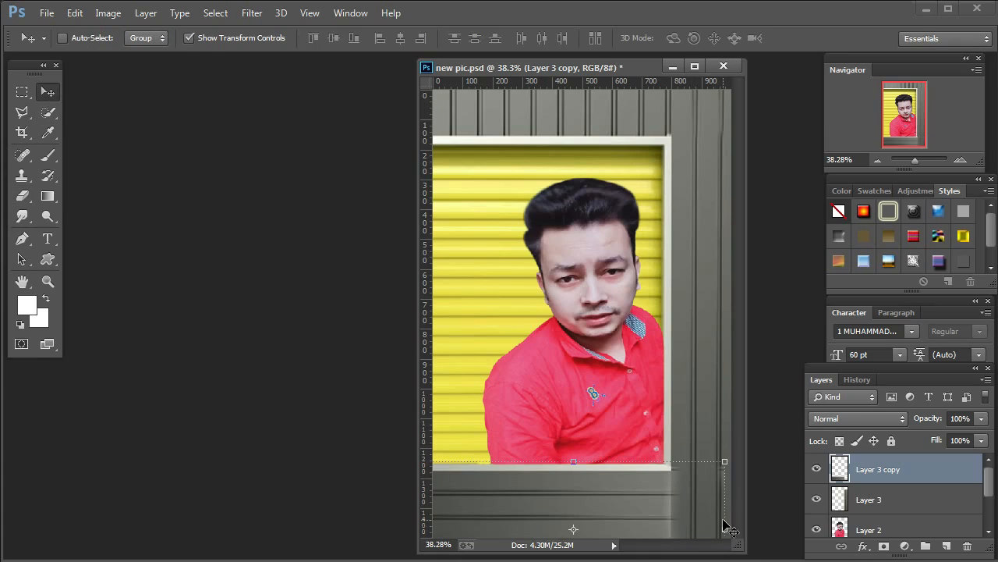
left_click_drag(727, 523, 733, 525)
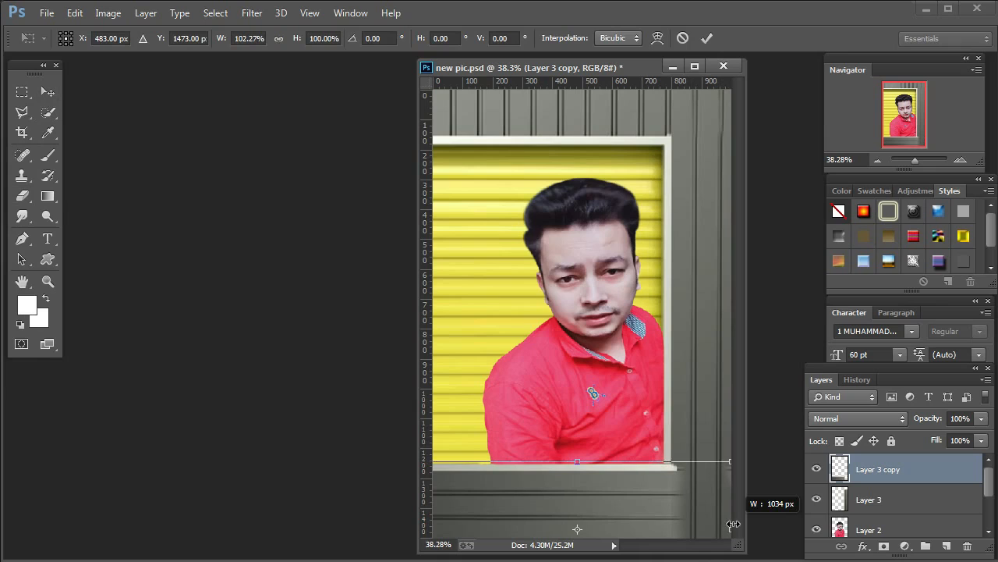
key("Return")
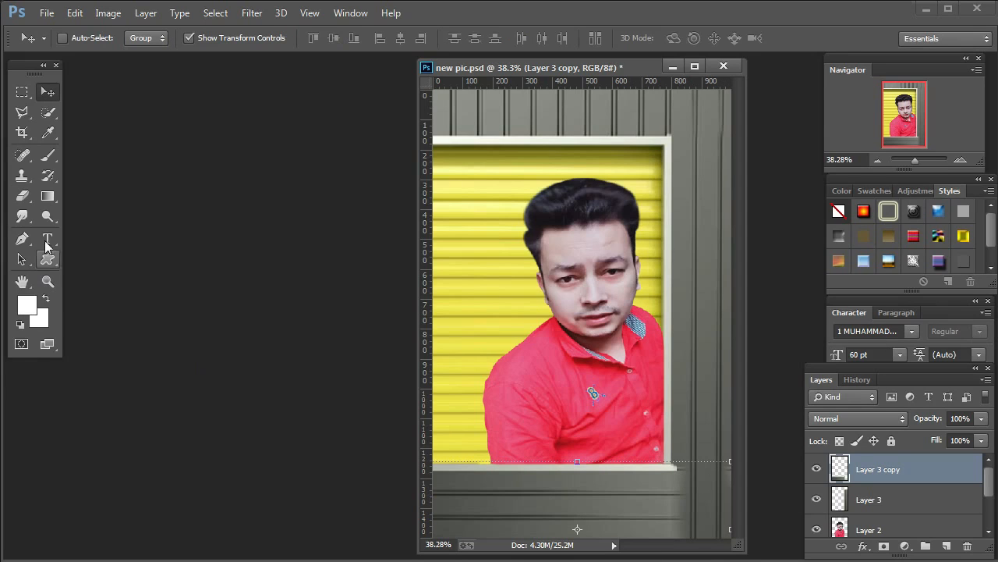
Choose a hard round eraser brush and erase the horizontal panel's remaining overhang beyond the vertical frame
left_click(21, 197)
right_click(608, 398)
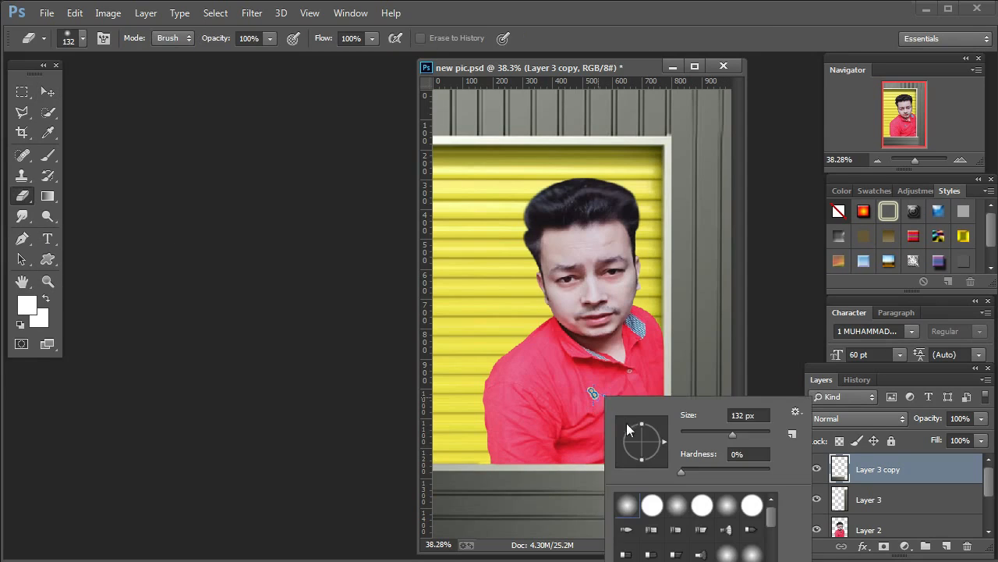
double_click(660, 506)
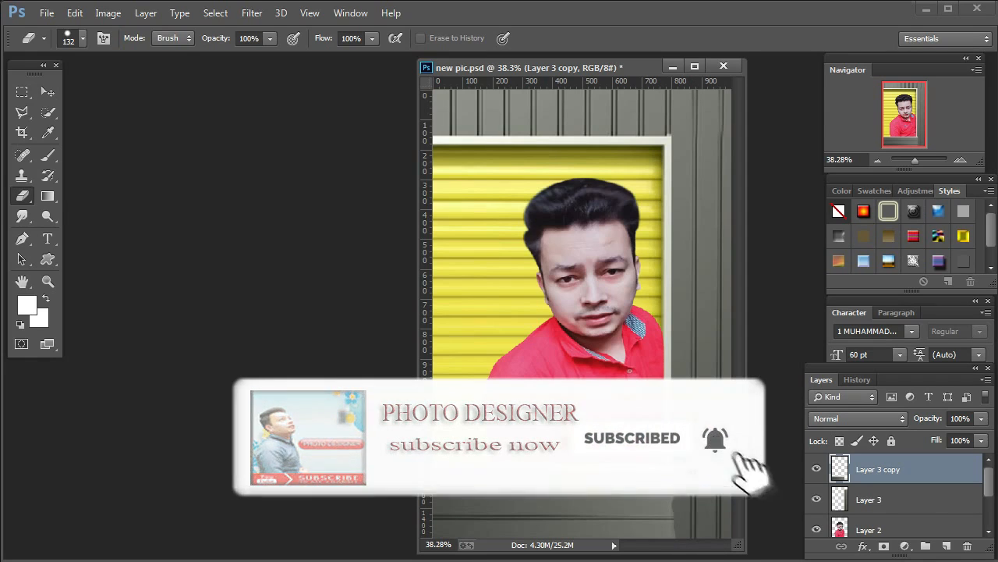
Scale the horizontal panel on Layer 3 copy to 182.01% width and 105.68% height, keeping its white edge at the foot of the frame
left_click(48, 92)
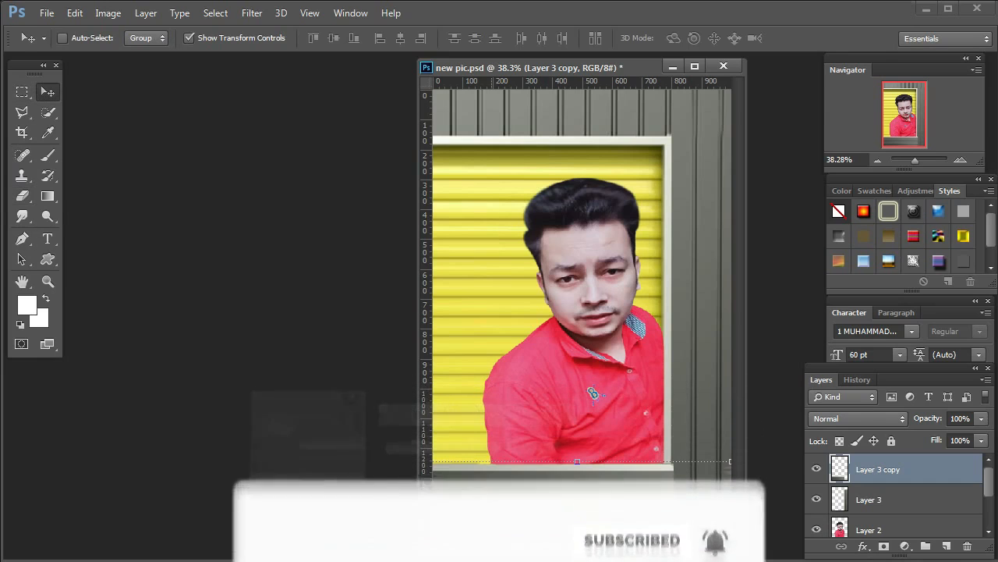
right_click(491, 499)
left_click(517, 505)
left_click_drag(501, 515, 536, 509)
left_click_drag(471, 515, 568, 506)
mouse_move(499, 500)
left_mouse_down()
mouse_move(334, 499)
mouse_move(528, 519)
mouse_move(495, 512)
left_mouse_up()
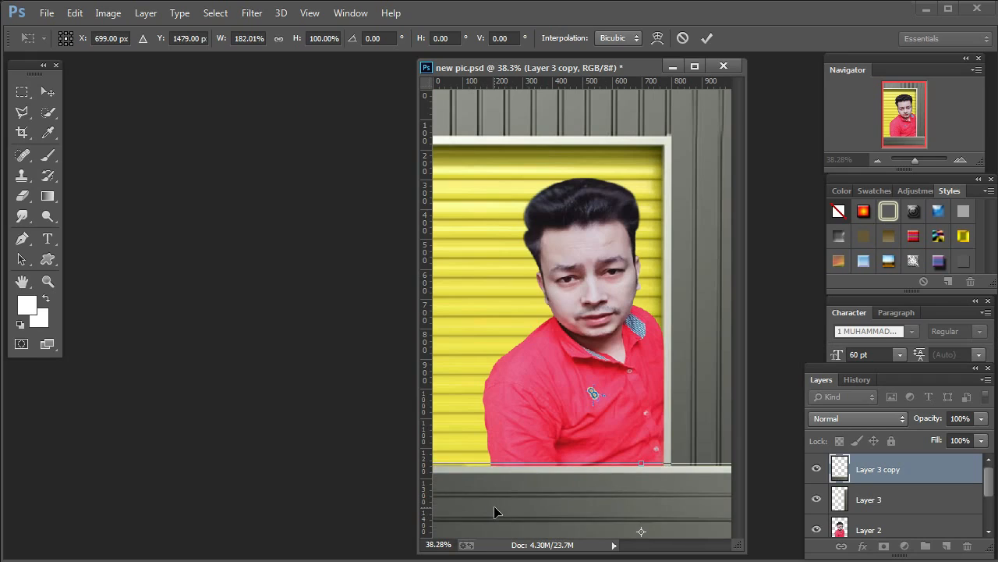
mouse_move(560, 508)
left_mouse_down()
mouse_move(551, 496)
mouse_move(555, 507)
left_mouse_up()
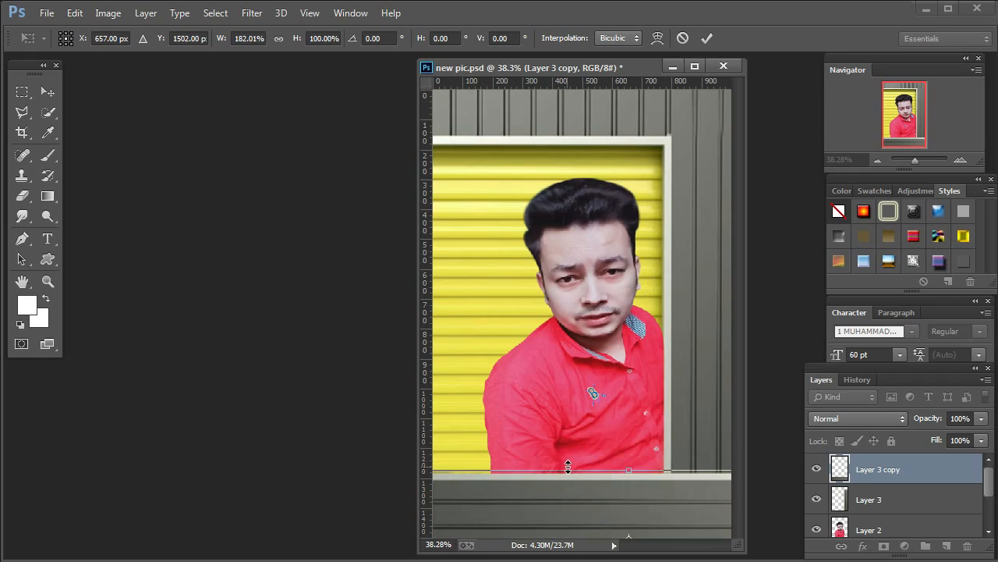
left_click_drag(569, 465, 569, 461)
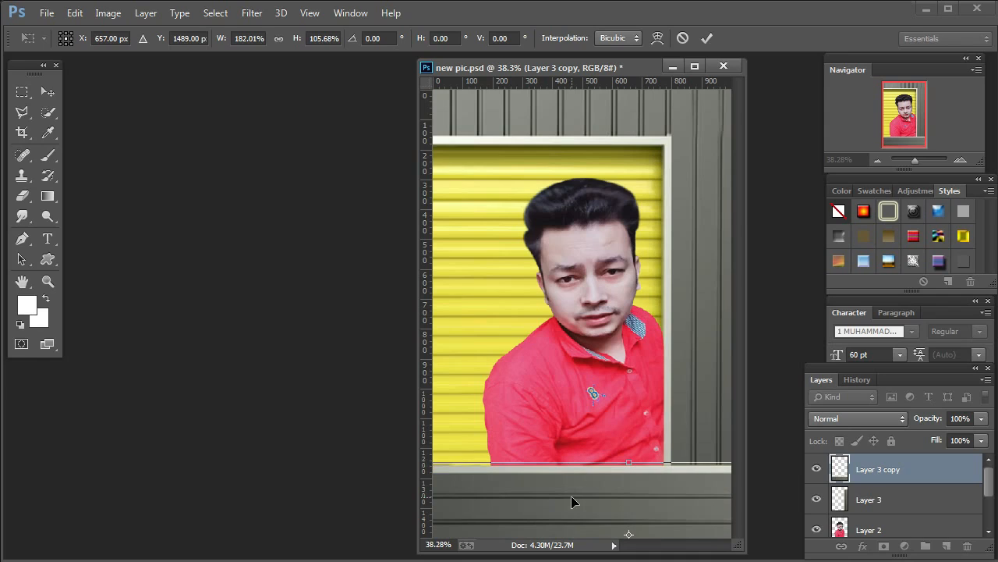
key("Return")
left_click(22, 216)
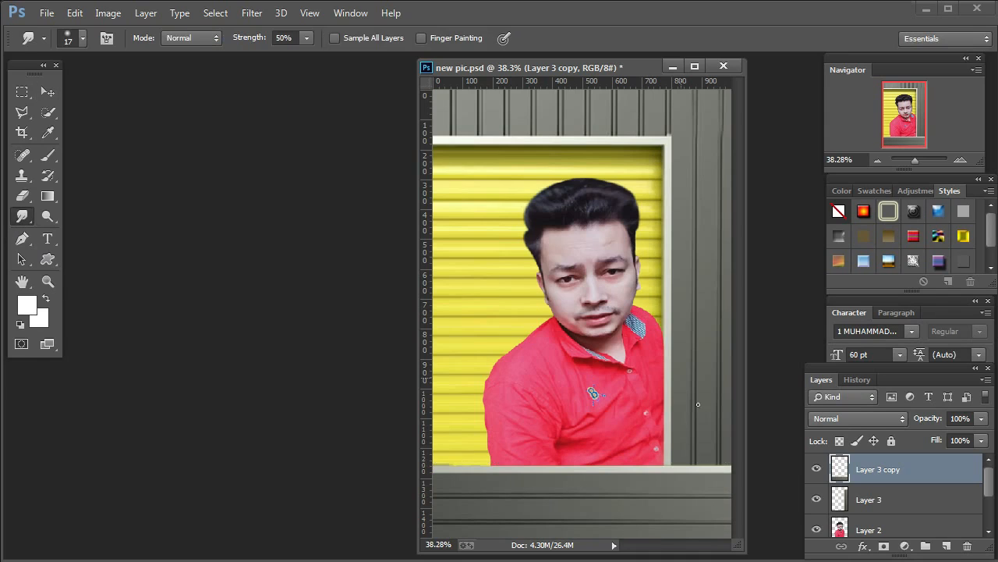
right_click(715, 436)
left_click(826, 468)
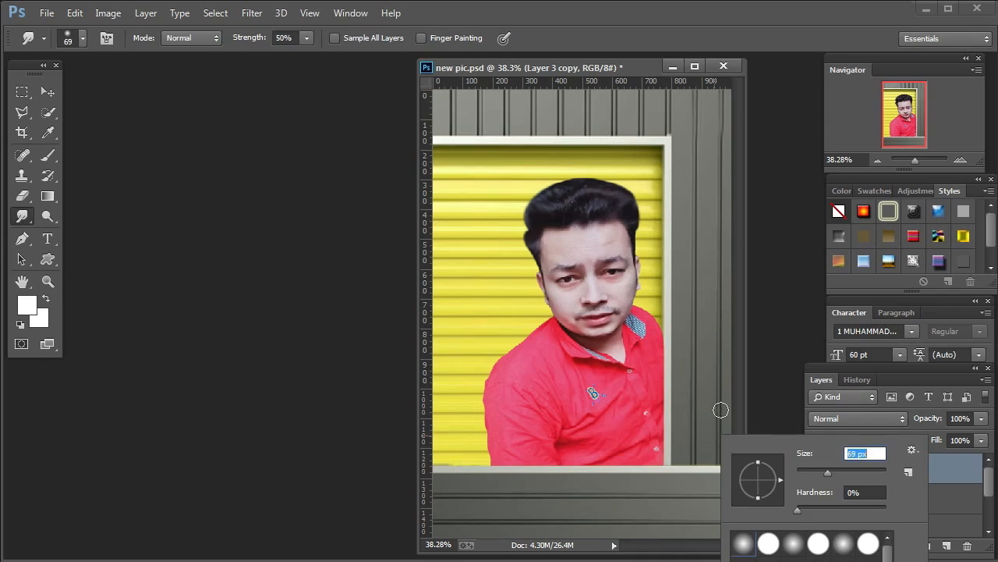
left_click_drag(696, 467, 692, 487)
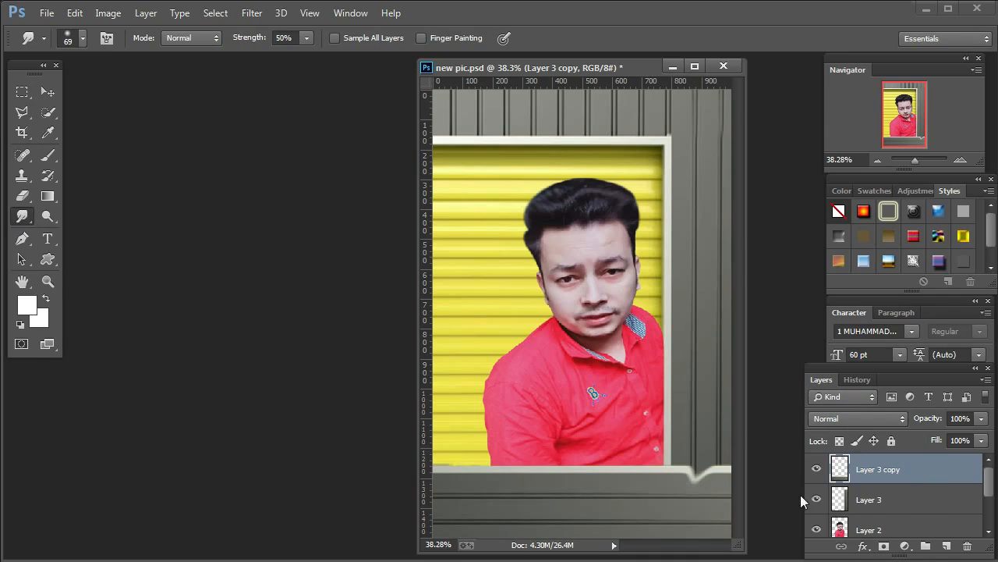
Erase the part of the horizontal panel extending past the vertical white frame, leaving a clean corner down to the image's lower edge
key("e")
mouse_move(717, 459)
left_mouse_down()
mouse_move(701, 517)
mouse_move(693, 464)
mouse_move(696, 543)
mouse_move(729, 461)
mouse_move(725, 537)
left_mouse_up()
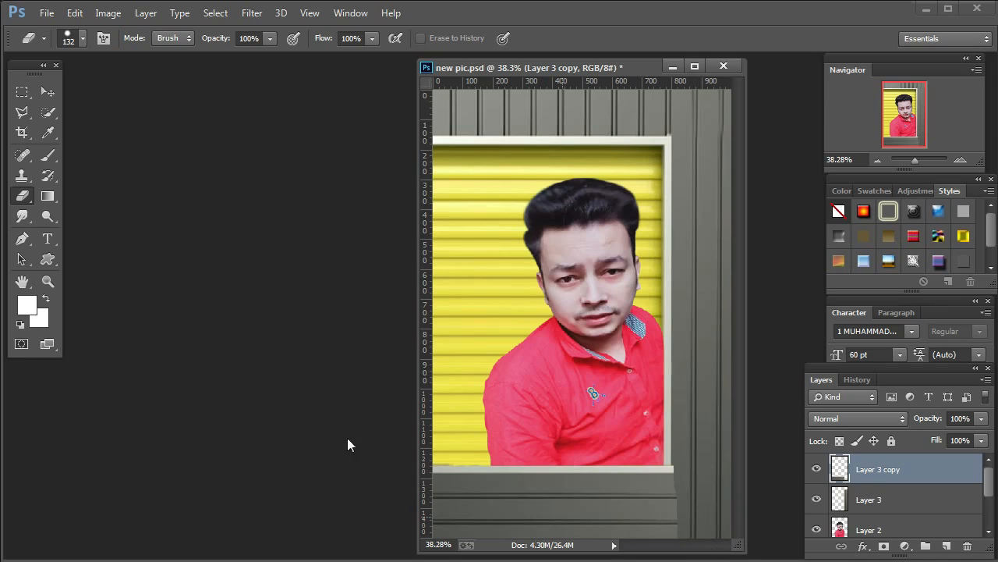
left_click(47, 281)
left_click_drag(557, 287, 682, 474)
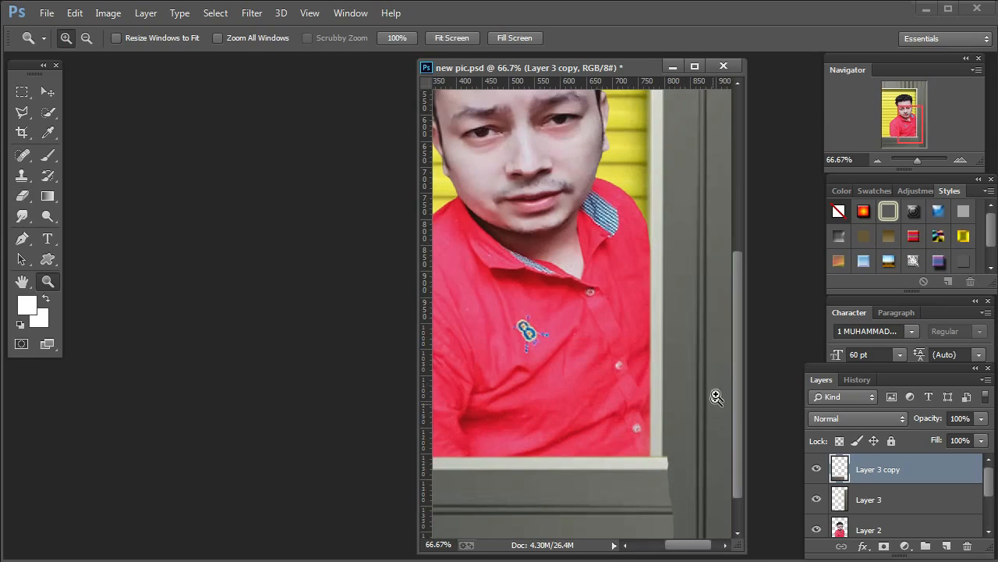
left_click_drag(736, 357, 744, 450)
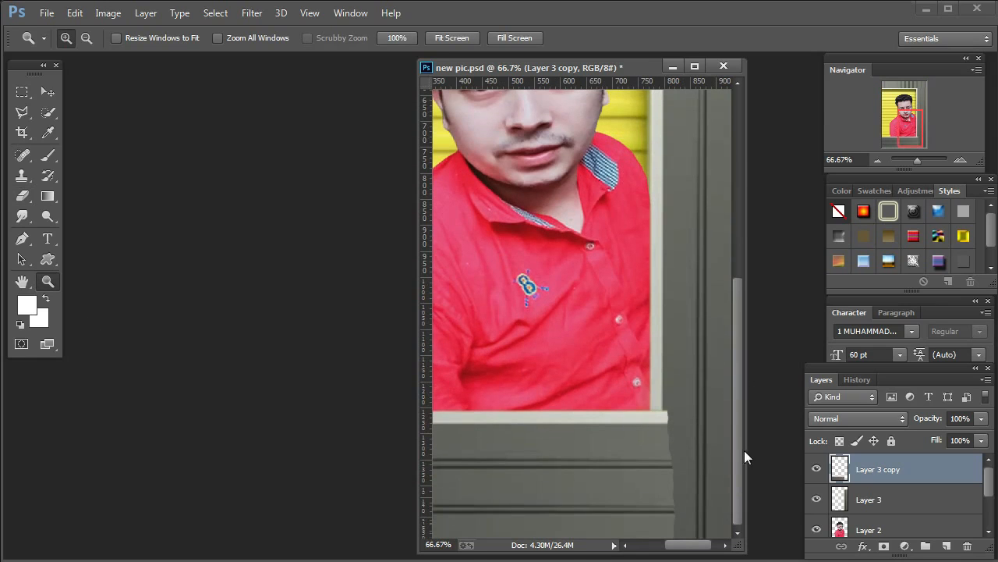
left_click(22, 196)
left_click(697, 409)
left_click_drag(701, 447, 700, 537)
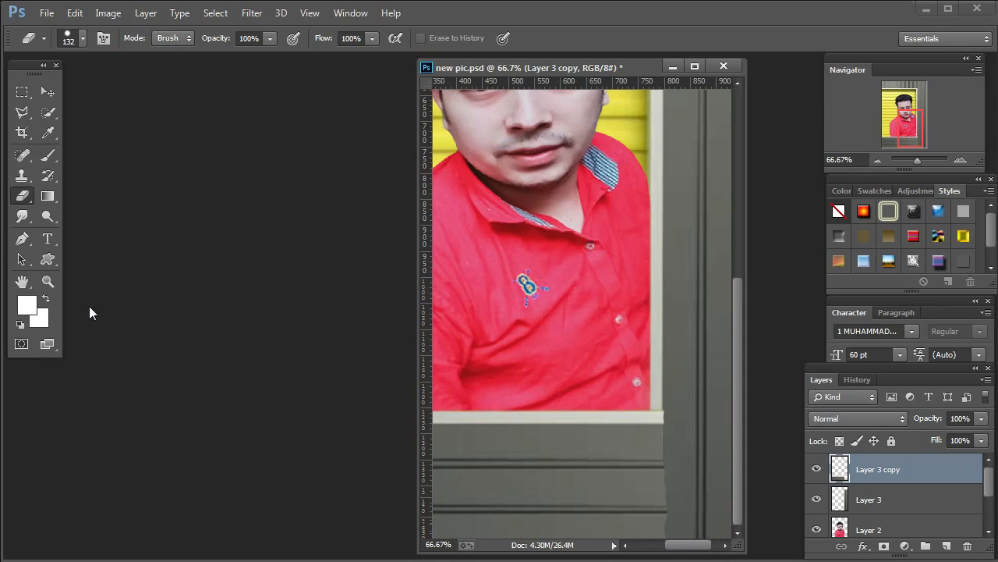
left_click(48, 282)
right_click(544, 338)
left_click(562, 348)
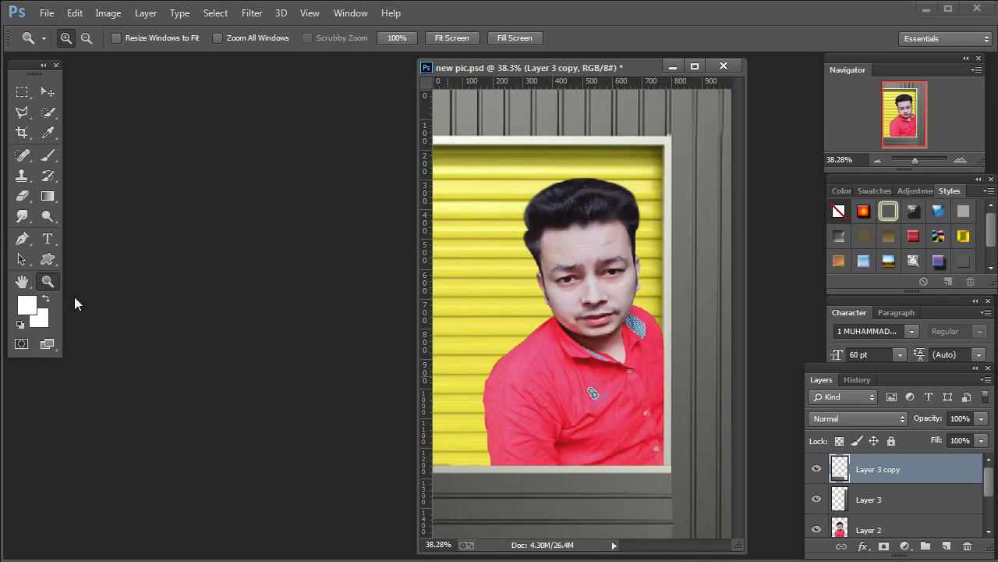
Select the man's Layer 2, scale it to 96.64% width and 96.82% height, and reposition him against the vertical frame
left_click(47, 92)
right_click(566, 366)
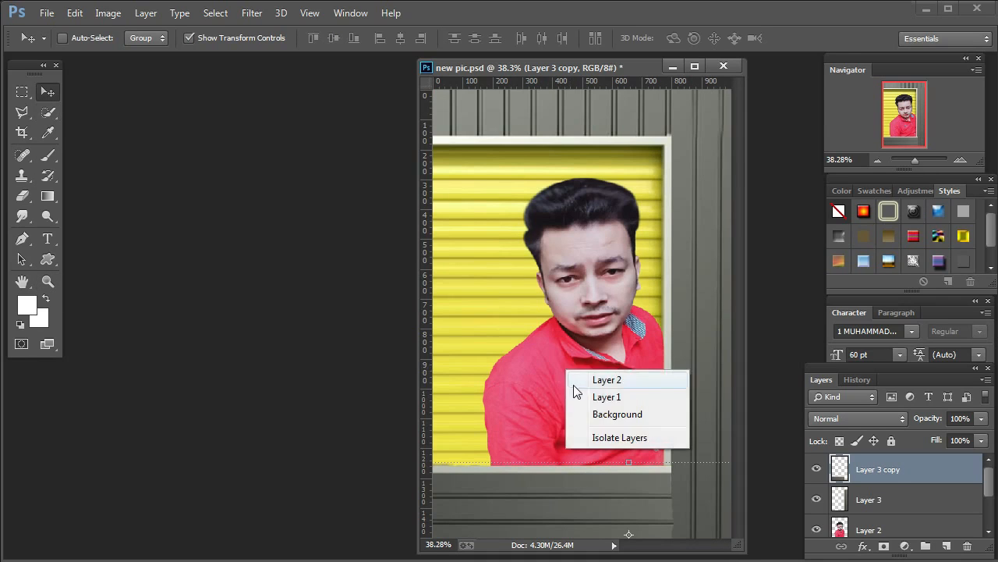
left_click(589, 379)
left_click_drag(481, 355, 490, 356)
left_click_drag(605, 175, 597, 176)
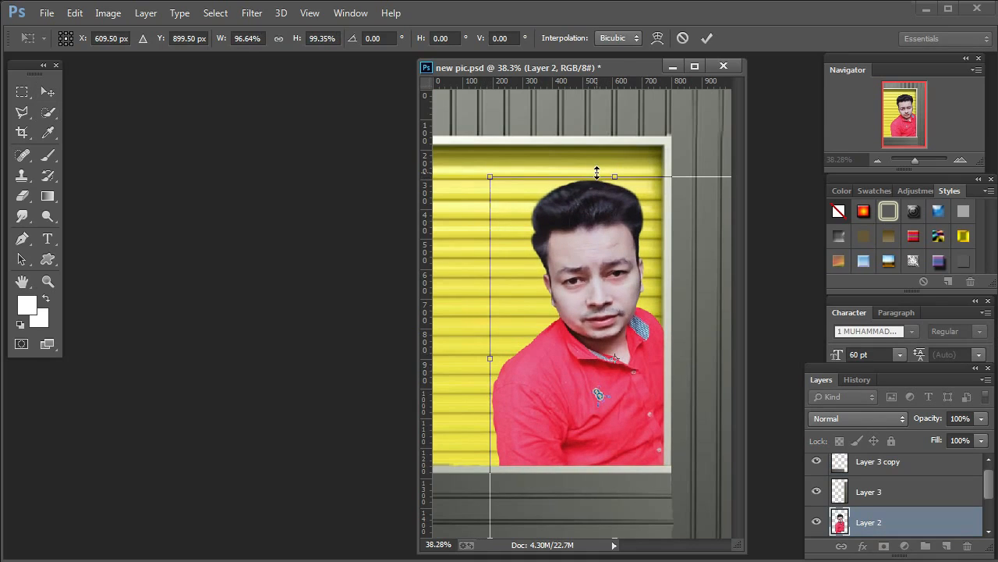
left_click_drag(597, 173, 597, 186)
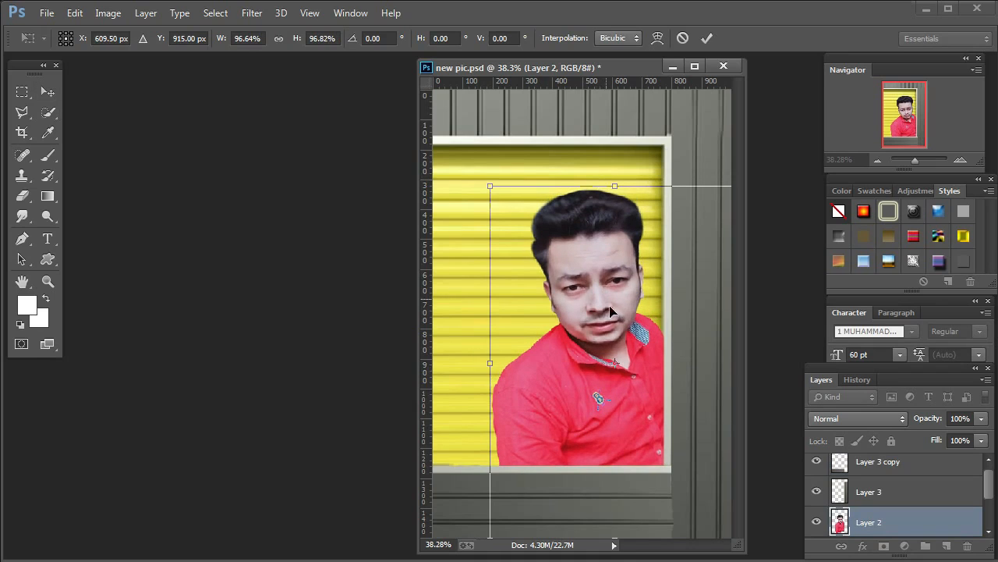
left_click_drag(612, 312, 606, 302)
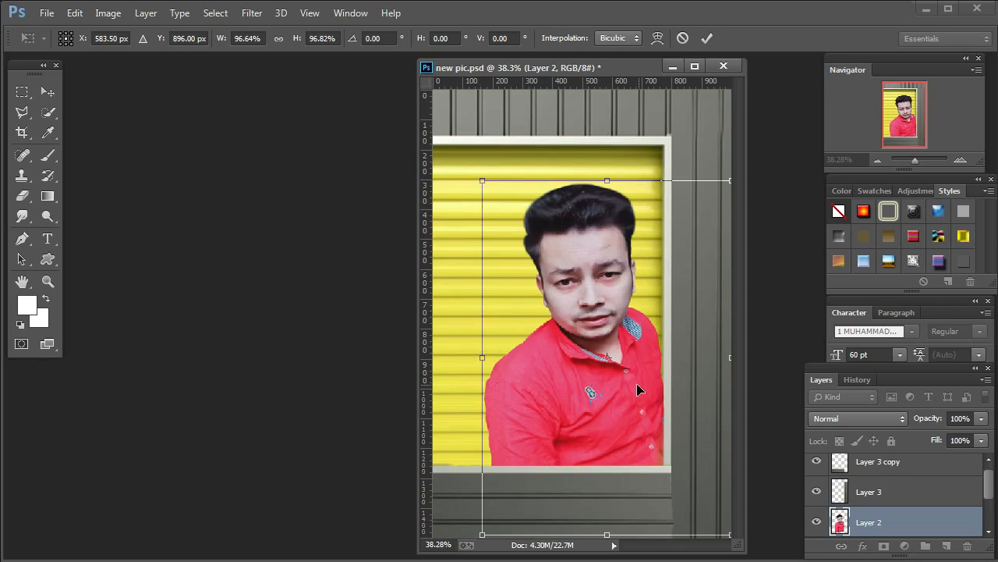
left_click_drag(538, 378, 547, 377)
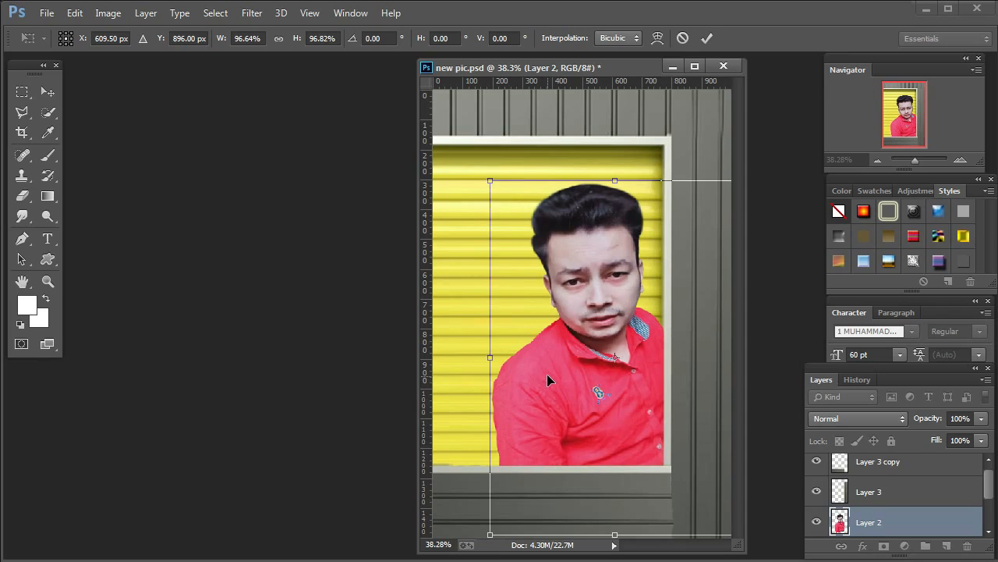
key("Return")
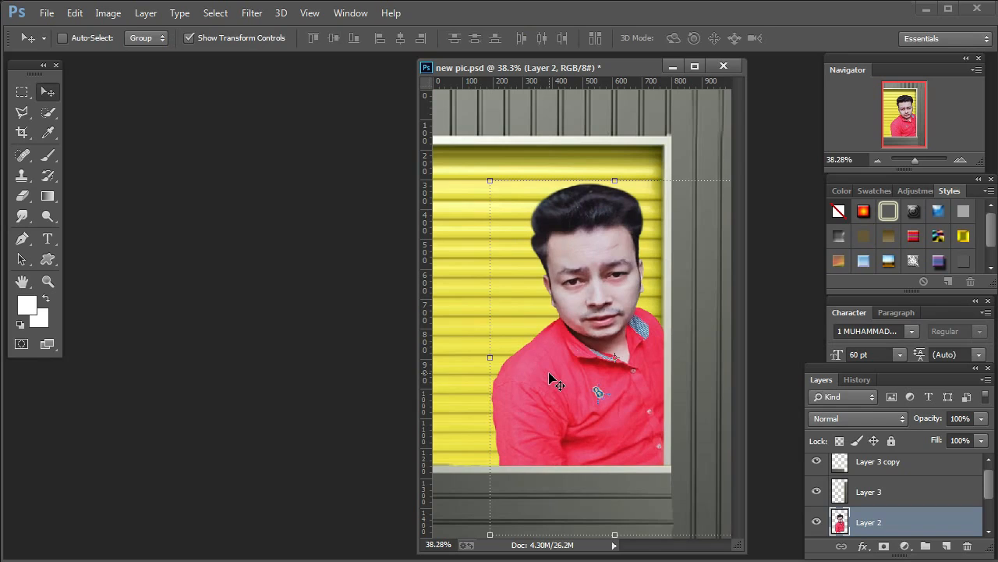
Scale the man's layer down slightly more in height and width, and move him up a little within the frame
mouse_move(557, 421)
left_mouse_down()
mouse_move(557, 408)
mouse_move(558, 420)
left_mouse_up()
left_click_drag(615, 180, 613, 192)
left_click_drag(490, 364, 497, 364)
mouse_move(561, 425)
left_mouse_down()
mouse_move(558, 402)
mouse_move(543, 415)
mouse_move(556, 414)
left_mouse_up()
key("Return")
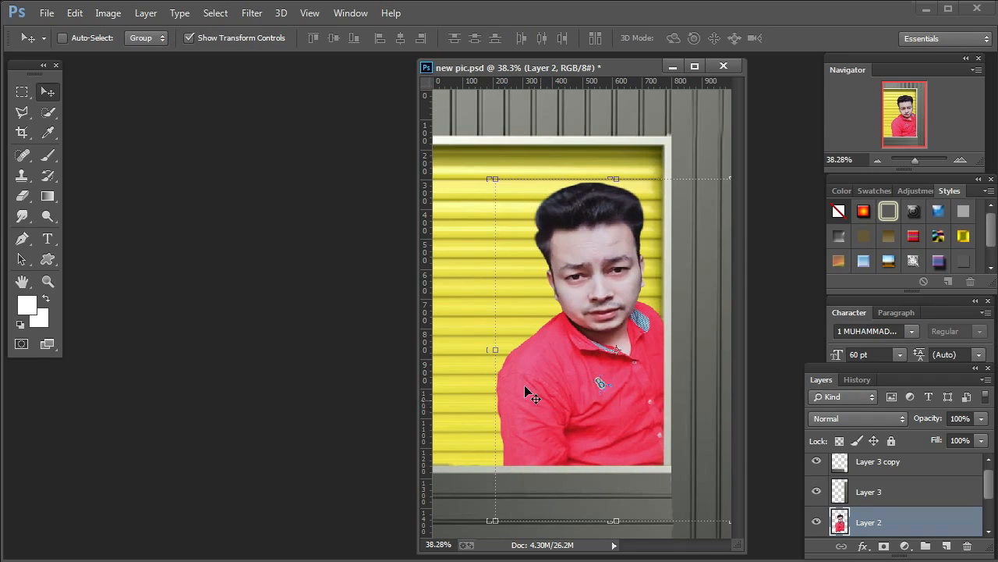
Widen the man's layer to 100.62% and adjust his horizontal position so his shoulder meets the vertical frame
left_click(495, 350)
left_click_drag(493, 351, 494, 350)
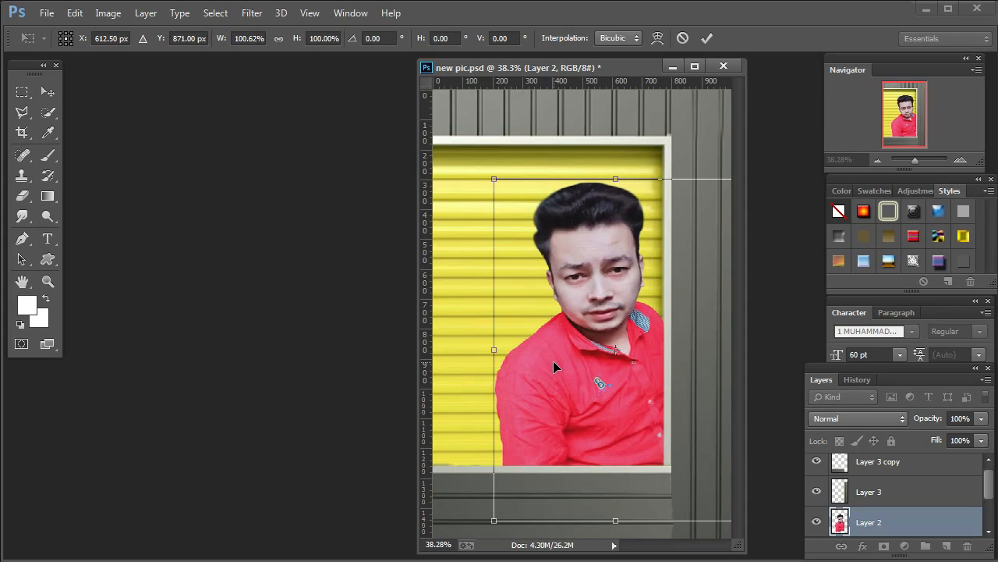
key("Return")
left_click_drag(573, 382, 567, 382)
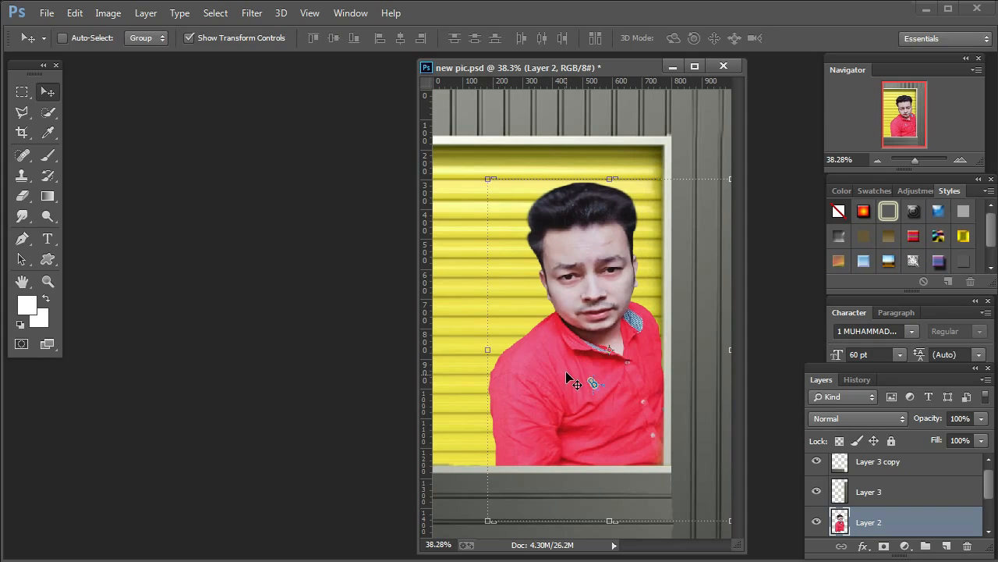
left_click_drag(547, 379, 552, 376)
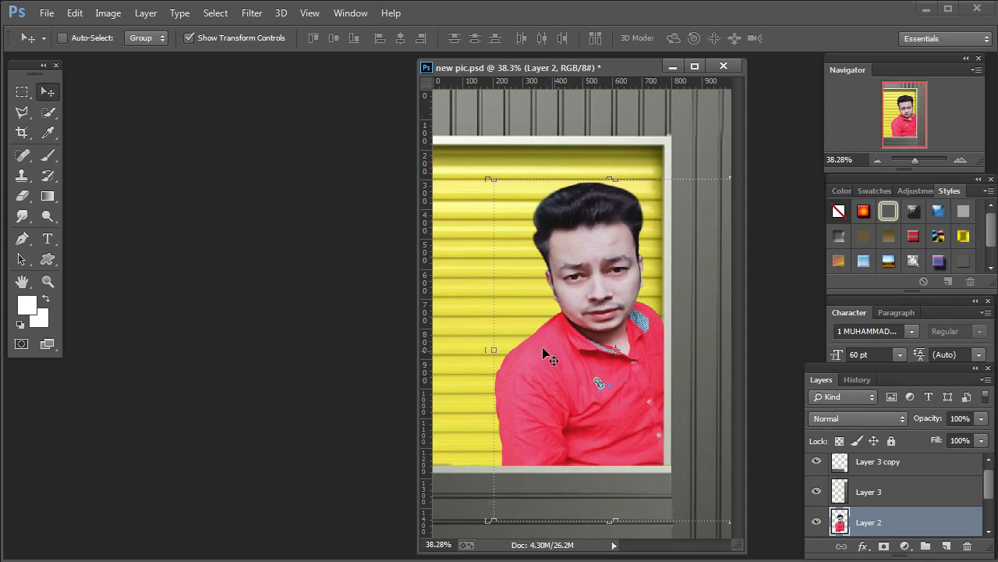
Fine-tune the width and height of the man's layer so he sits against the vertical white frame
mouse_move(492, 349)
left_mouse_down()
mouse_move(479, 347)
mouse_move(492, 349)
left_mouse_up()
key("Return")
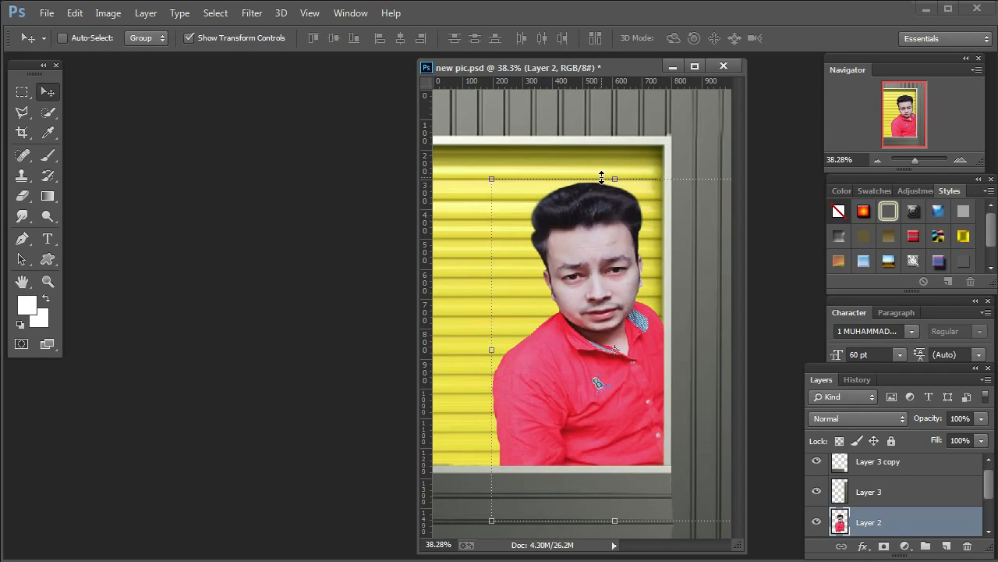
left_click_drag(601, 177, 601, 174)
left_click_drag(489, 347, 494, 346)
key("Return")
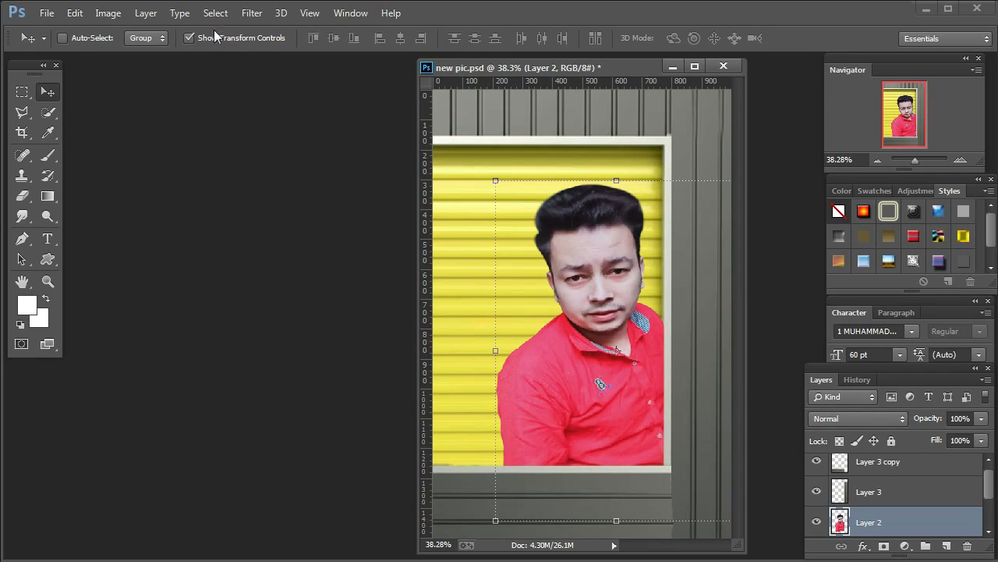
Apply the Camera Raw filter to the man's layer with Temperature +9, Tint +9, Exposure +0.10 and Contrast +22
left_click(249, 19)
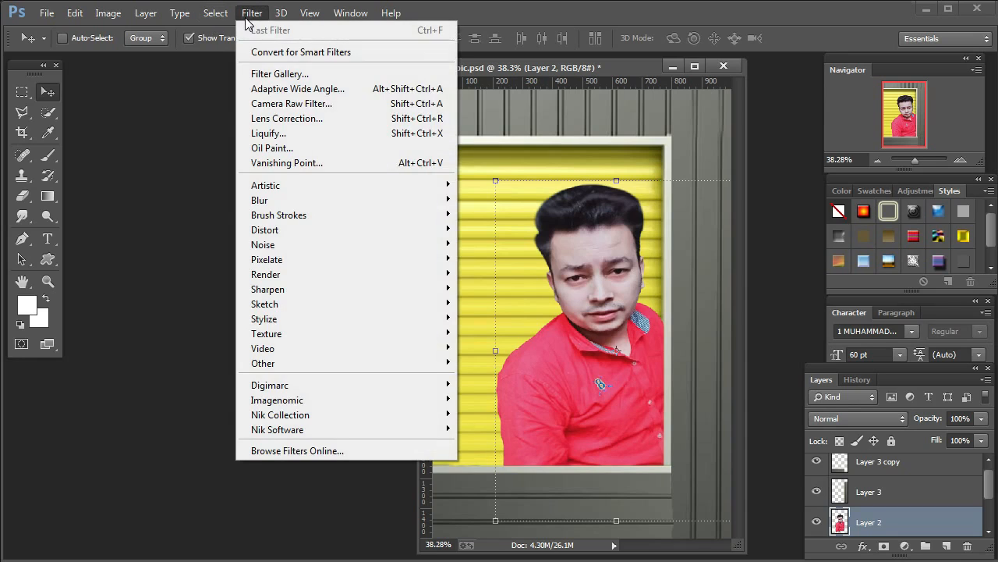
left_click(599, 310)
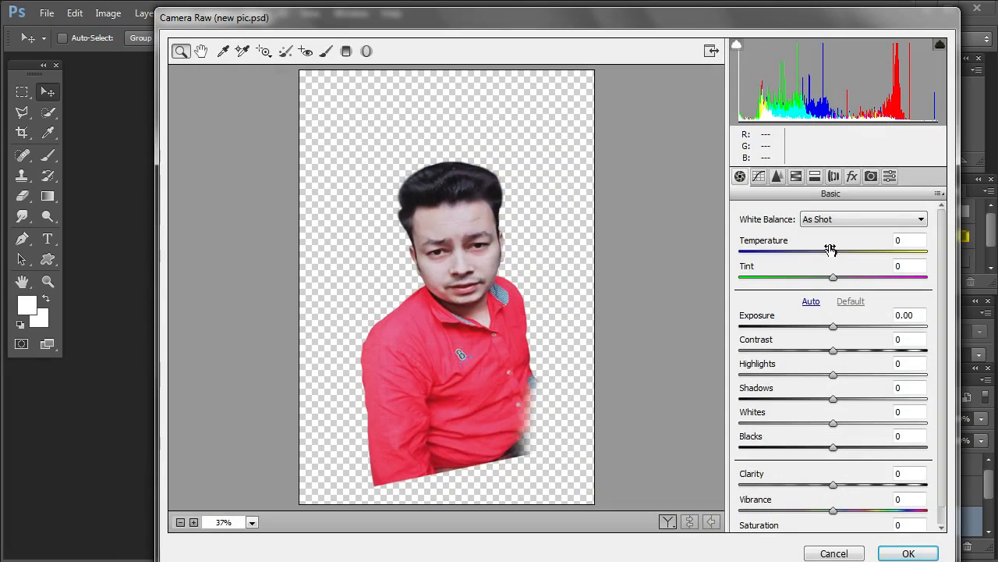
left_click_drag(837, 259, 843, 281)
left_click_drag(833, 350, 837, 329)
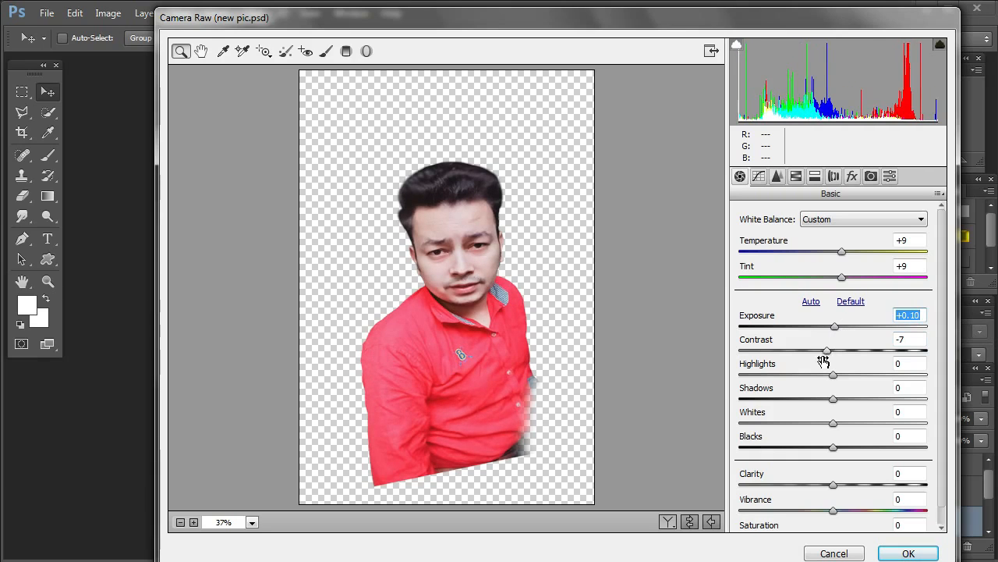
left_click_drag(828, 351, 853, 352)
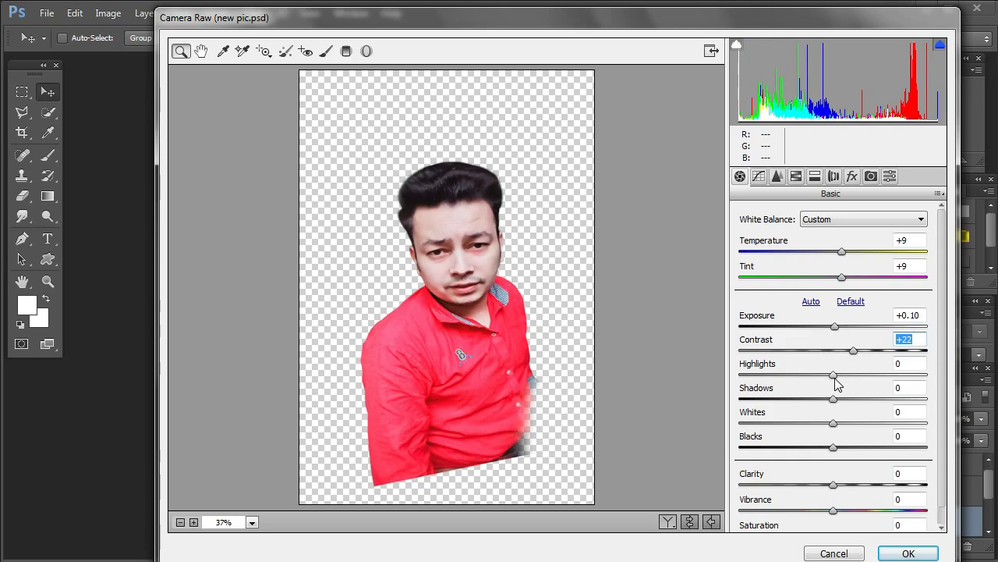
Set Clarity to -20, Vibrance +5, Saturation +12 and Temperature +13, and apply the Camera Raw adjustments
left_click_drag(834, 488, 845, 522)
scroll(829, 473, "down", 1)
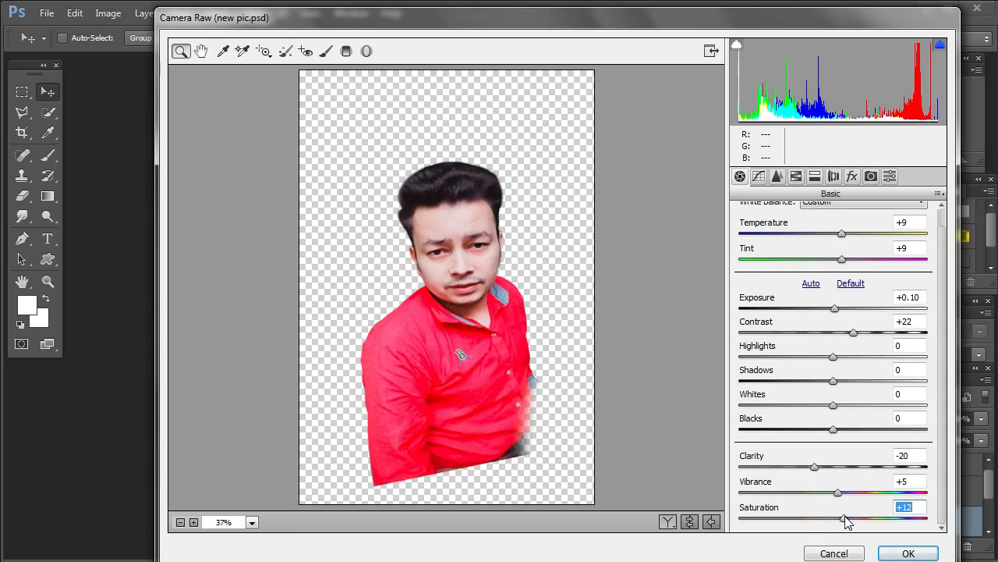
left_click_drag(843, 234, 847, 233)
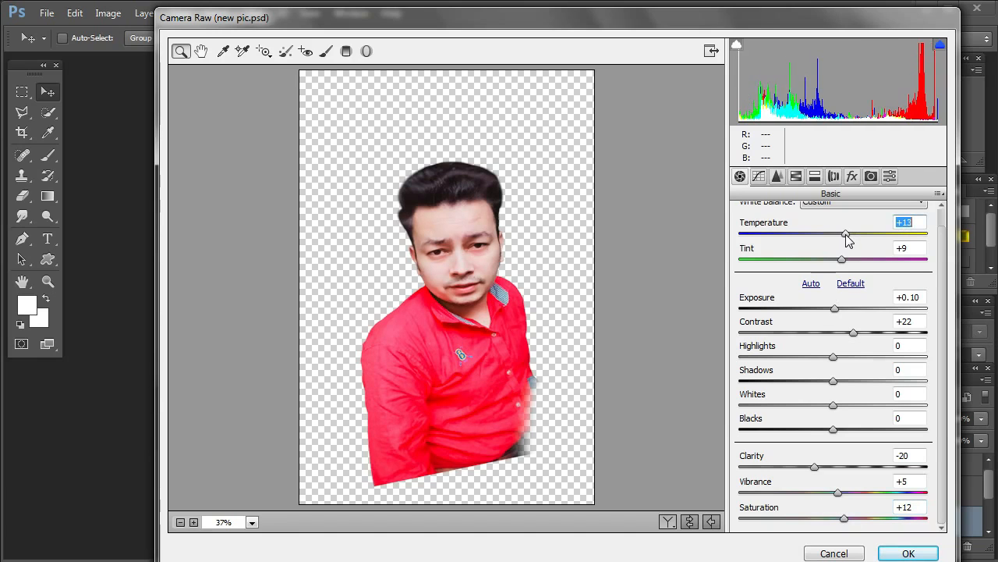
left_click(895, 556)
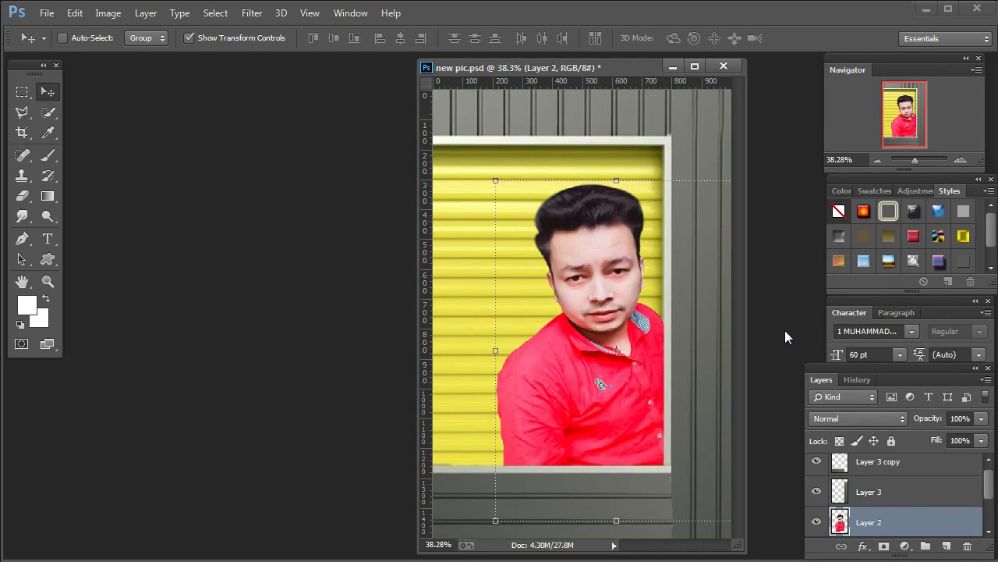
Add a drop shadow to the man's Layer 2 and increase its size to about 60 px
key("h")
double_click(901, 522)
left_click_drag(597, 367, 762, 139)
left_click(675, 384)
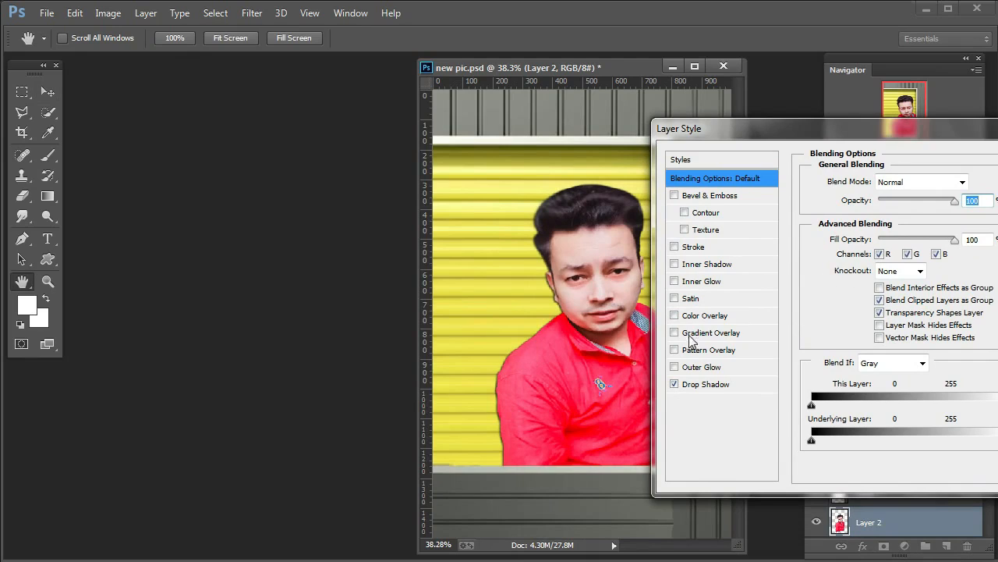
left_click(705, 386)
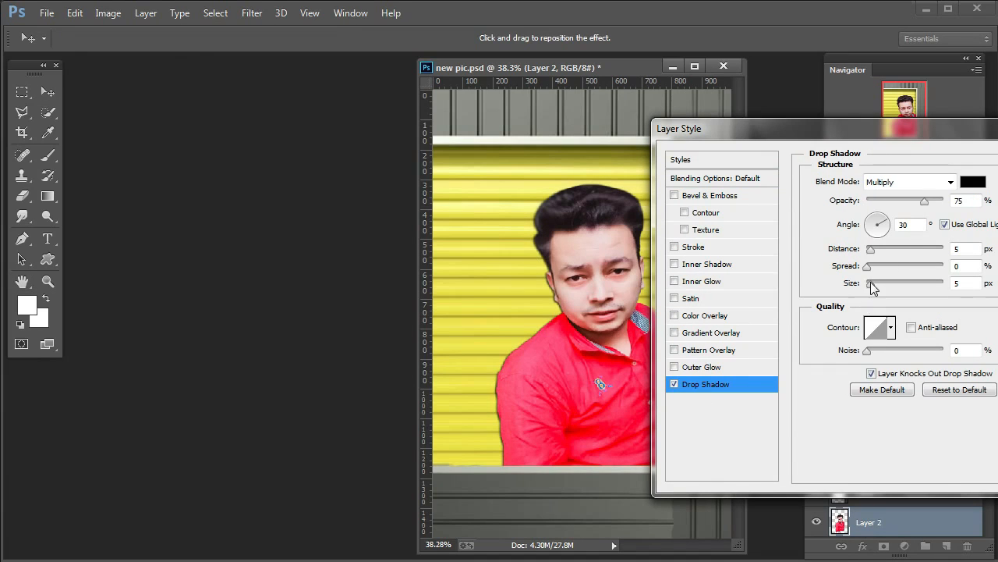
left_click_drag(872, 284, 889, 285)
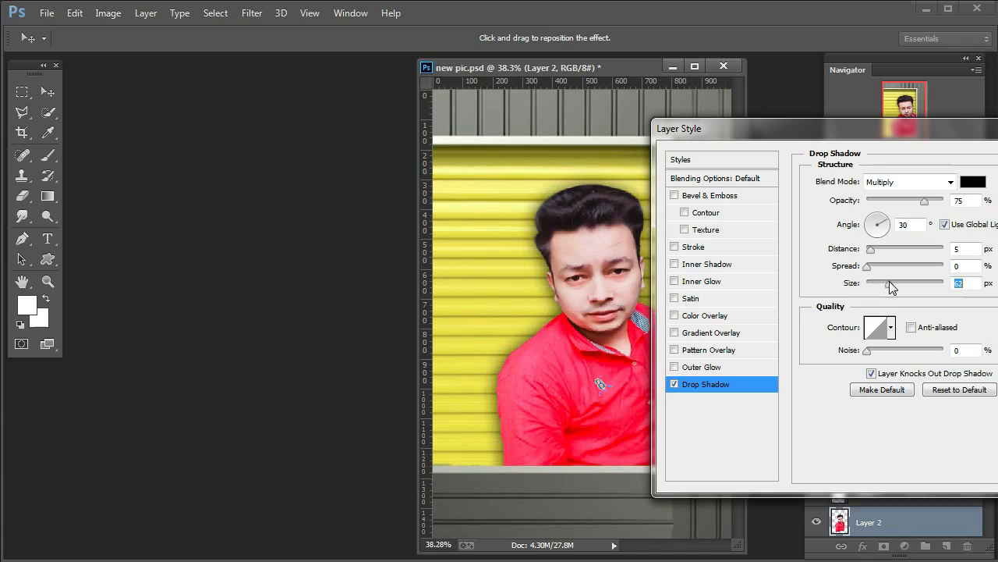
Offset the shadow down-left onto the yellow shutter at 47° and 237 px distance, and reduce its opacity to 14%
left_click_drag(622, 255, 560, 312)
left_click_drag(927, 203, 877, 204)
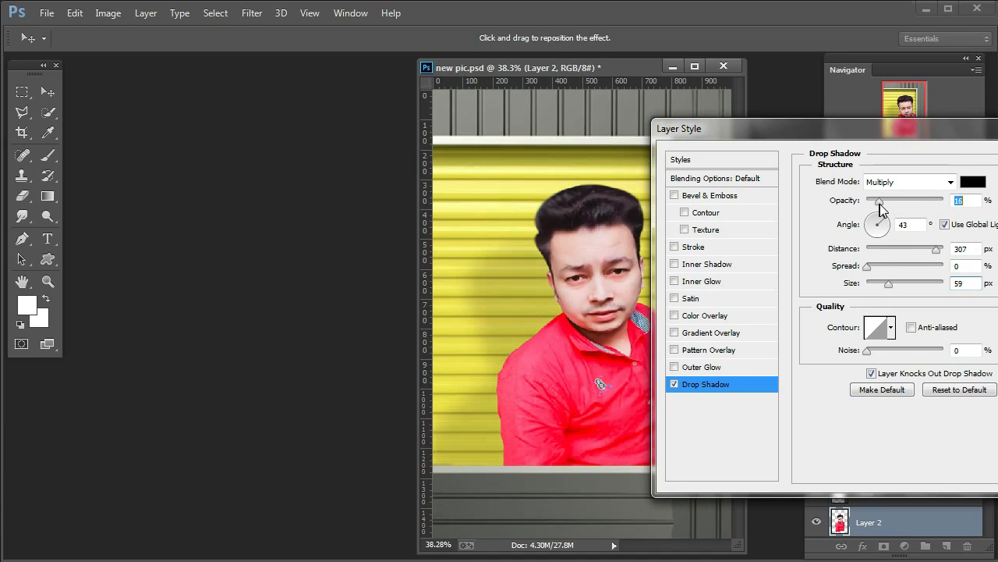
left_click_drag(883, 209, 878, 204)
left_click_drag(504, 338, 526, 327)
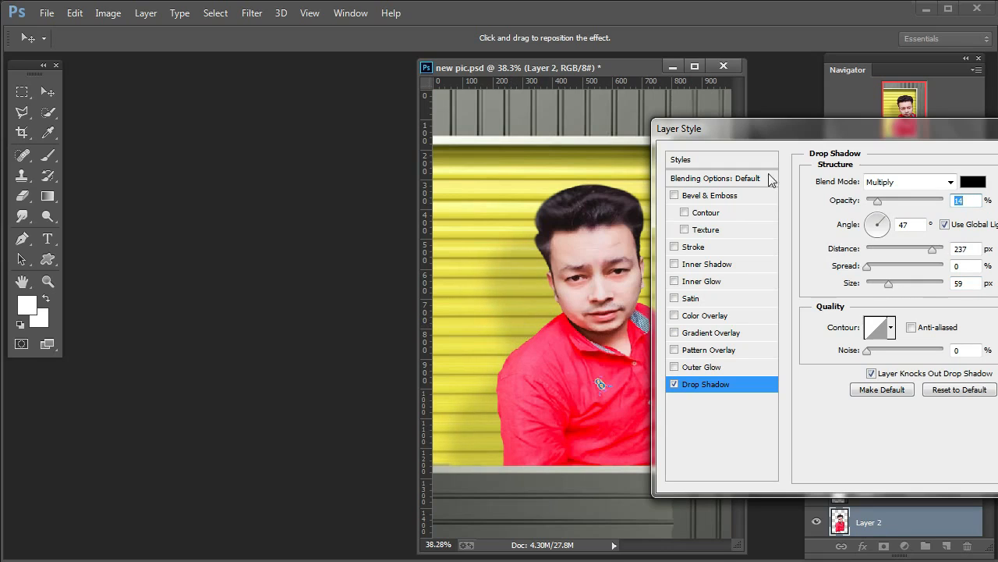
Soften the drop shadow to 122 px size, 18% opacity, 52° angle and 205 px distance, and apply the layer style
left_click_drag(819, 134, 785, 158)
mouse_move(856, 308)
left_mouse_down()
mouse_move(878, 311)
mouse_move(869, 310)
left_mouse_up()
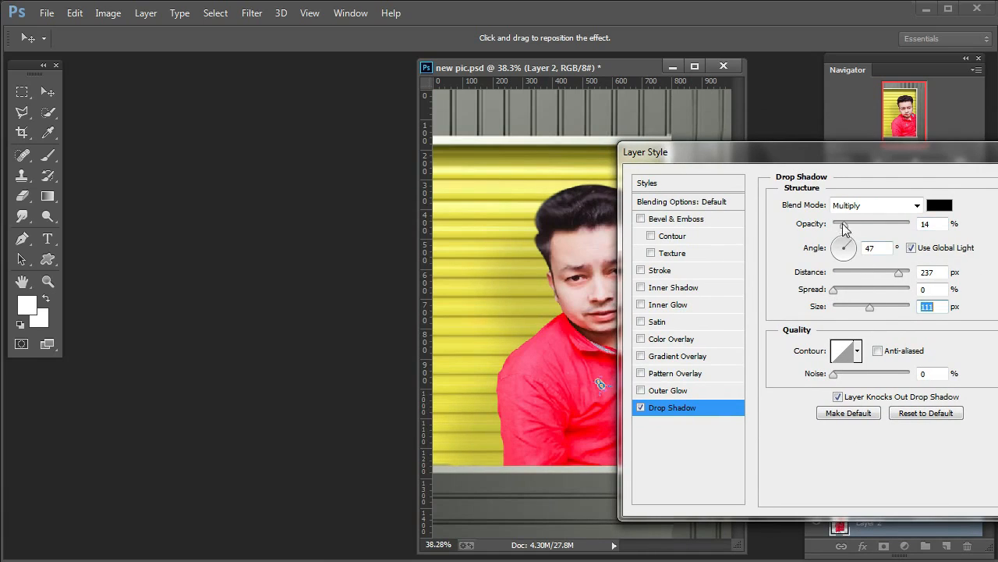
left_click_drag(842, 226, 848, 227)
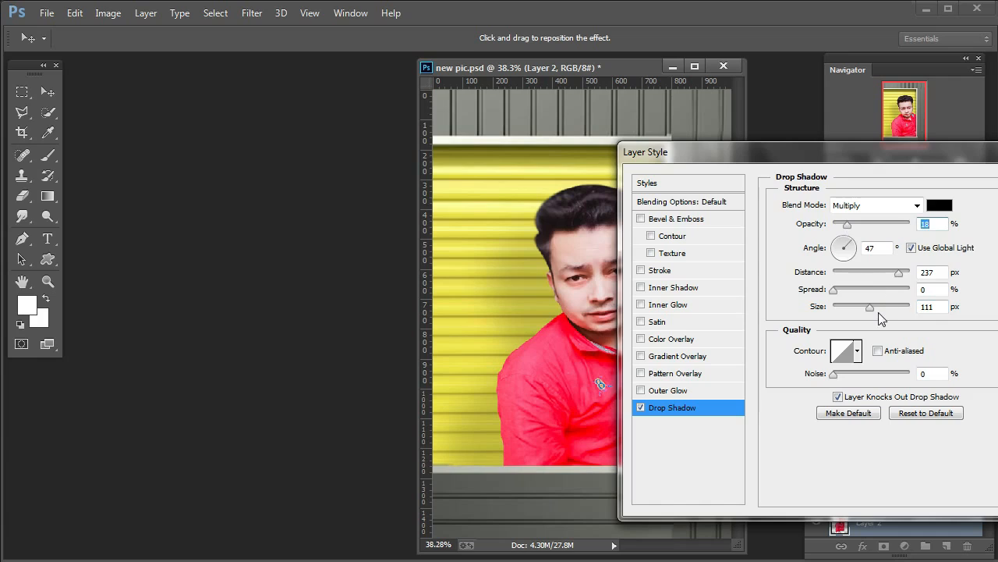
left_click_drag(873, 312, 875, 312)
left_click_drag(529, 354, 546, 337)
left_click_drag(936, 164, 902, 199)
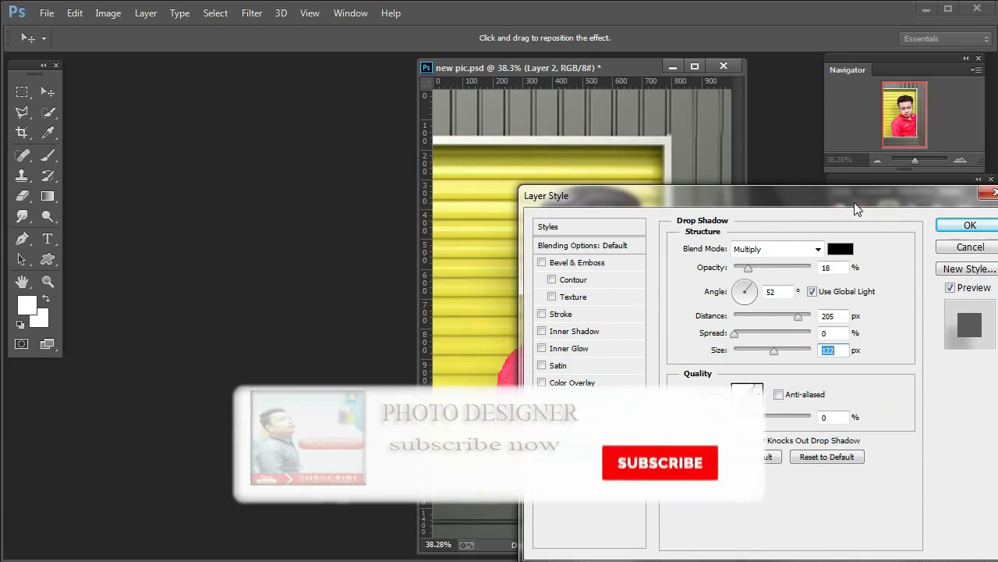
left_click(959, 225)
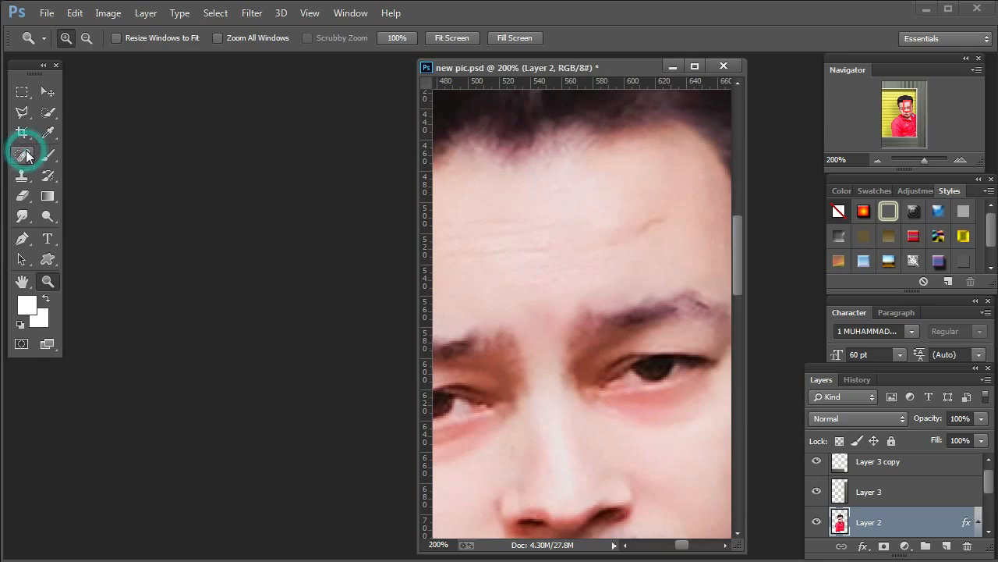
Remove the wrinkle mark on the man's forehead with the Spot Healing Brush at size 33
left_click(23, 155)
left_click(646, 224)
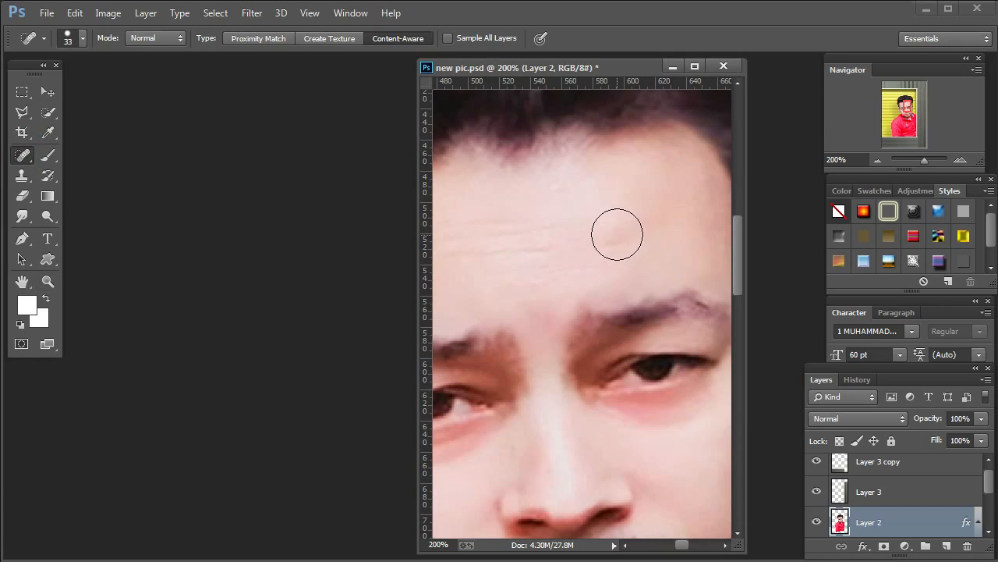
left_click(618, 233)
Smooth the man's skin by strongly raising the Luminance noise reduction in the Camera Raw filter, and apply it
left_click(248, 14)
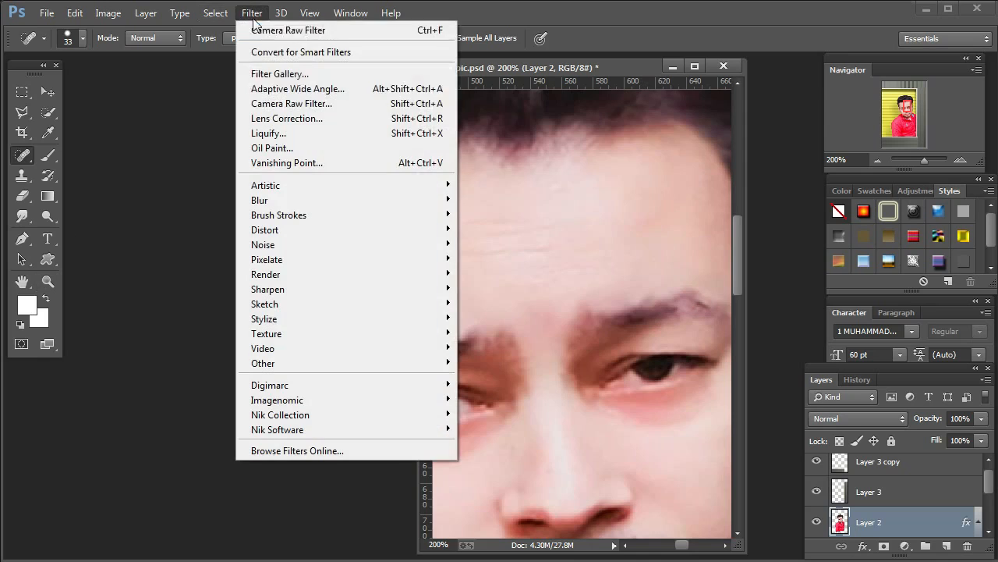
left_click(288, 104)
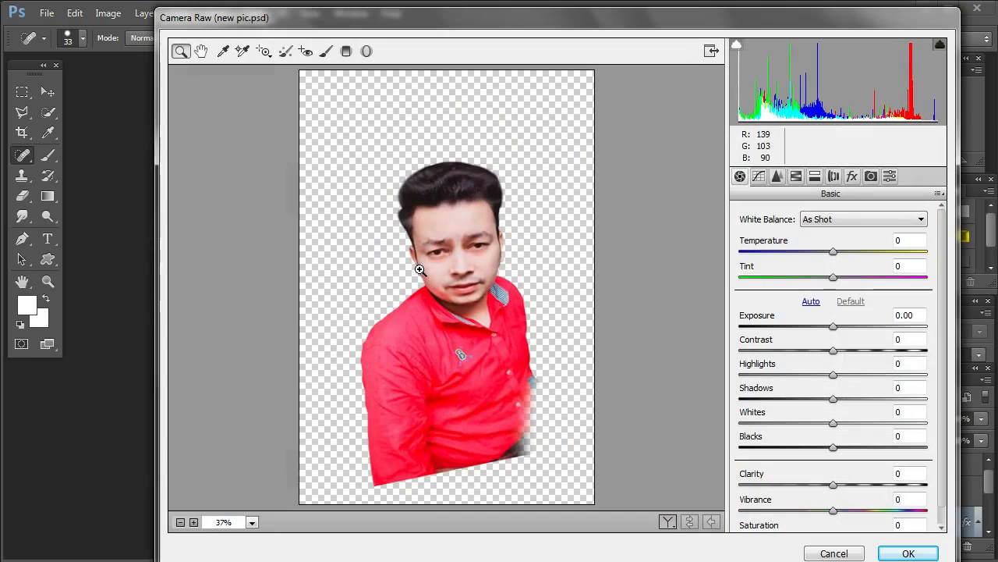
left_click(453, 247)
left_click(449, 301)
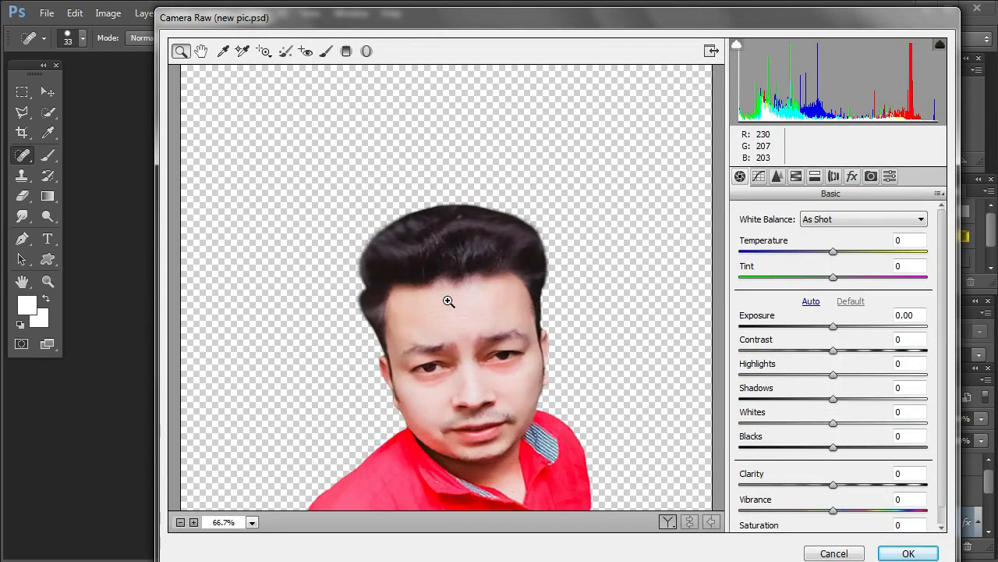
left_click(445, 338)
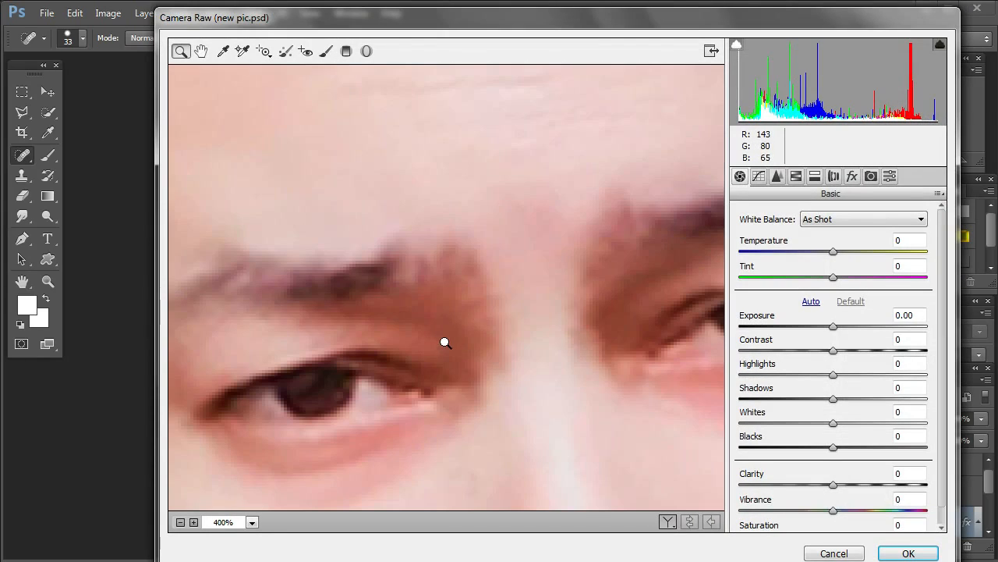
right_click(473, 274)
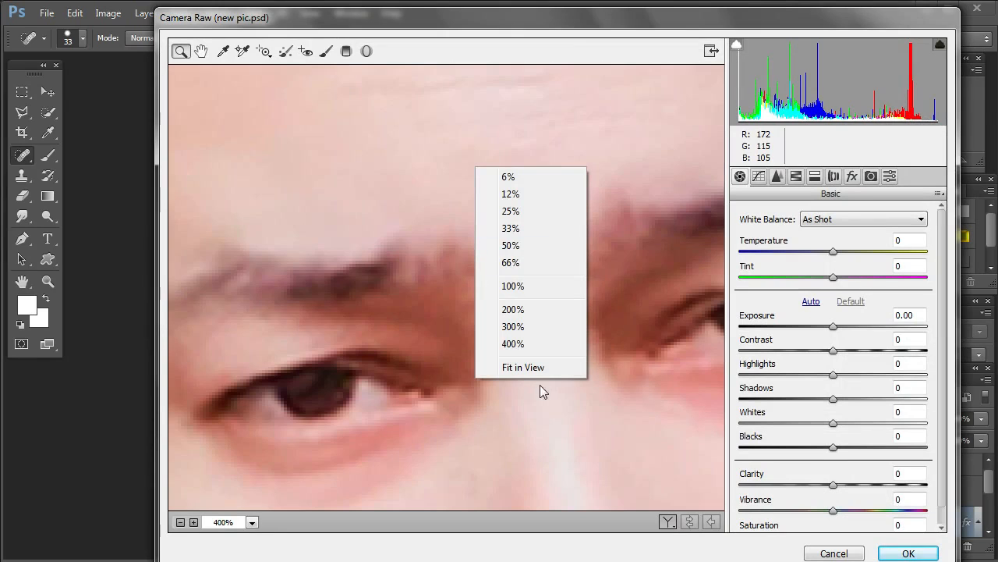
left_click(539, 370)
left_click(477, 246)
left_click(443, 243)
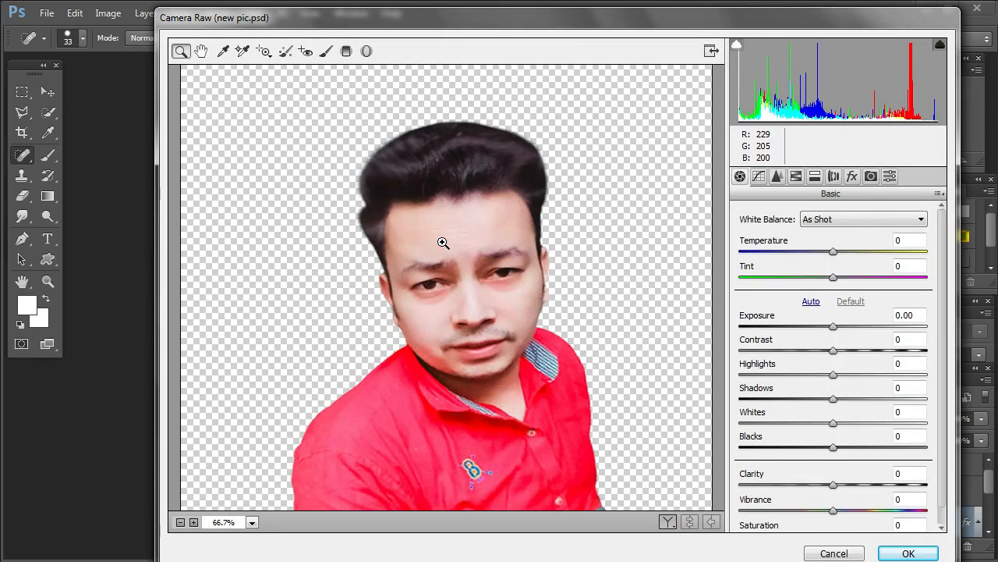
left_click(777, 178)
left_click(743, 369)
left_click_drag(778, 373, 929, 374)
left_click(907, 552)
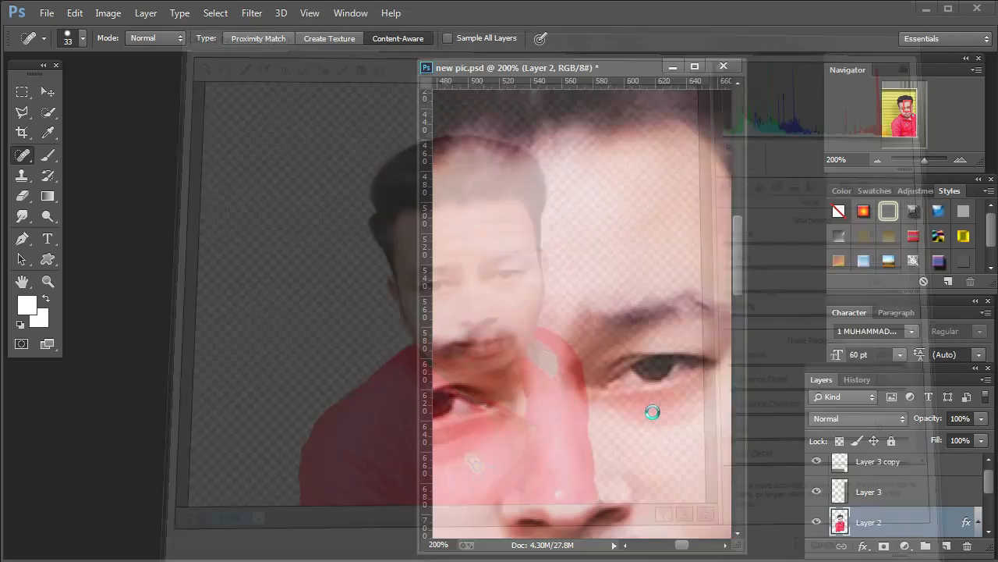
Select both of the man's irises with the Quick Selection tool and add a Color Balance adjustment layer for them
left_click(57, 283)
right_click(544, 286)
left_click(562, 296)
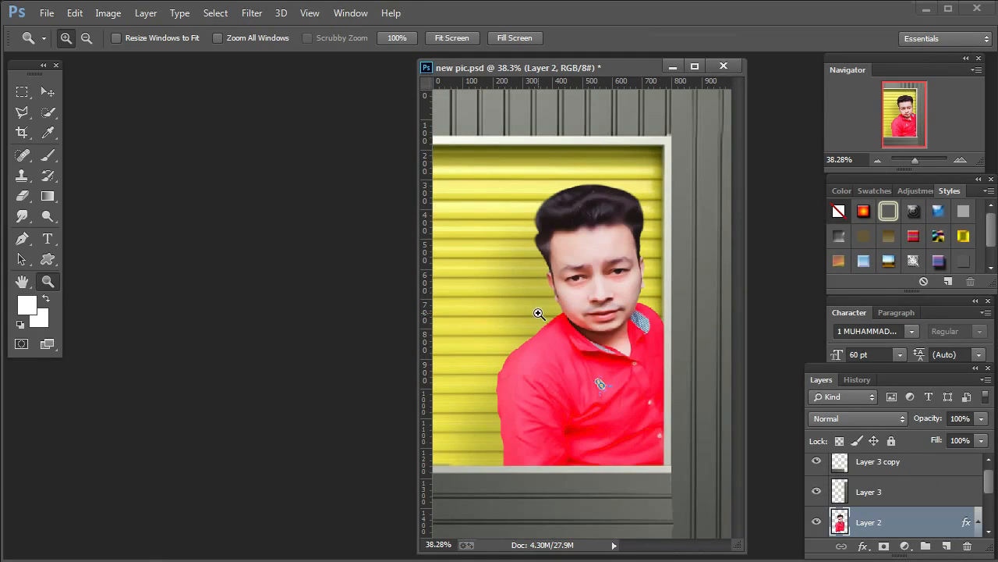
right_click(472, 285)
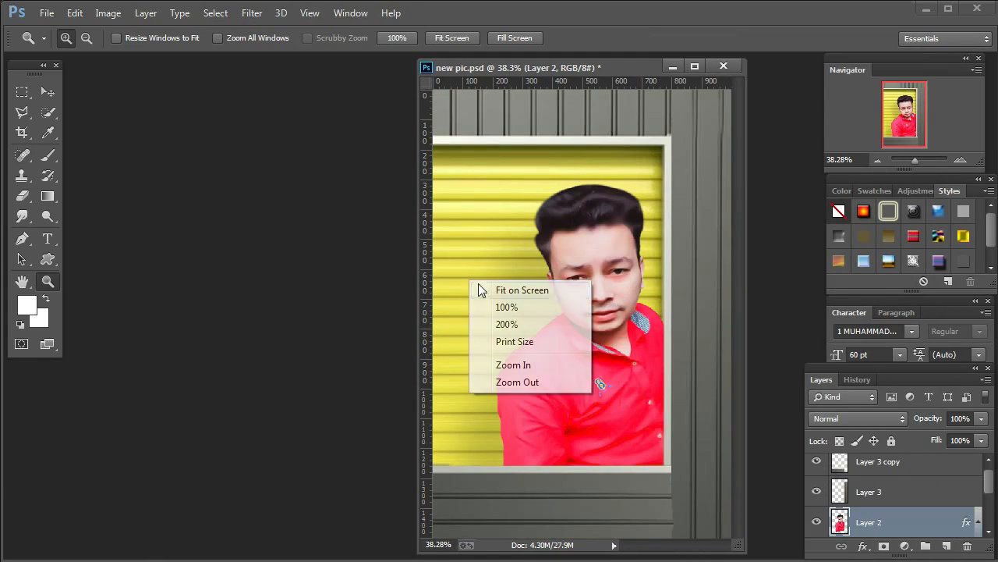
left_click(755, 292)
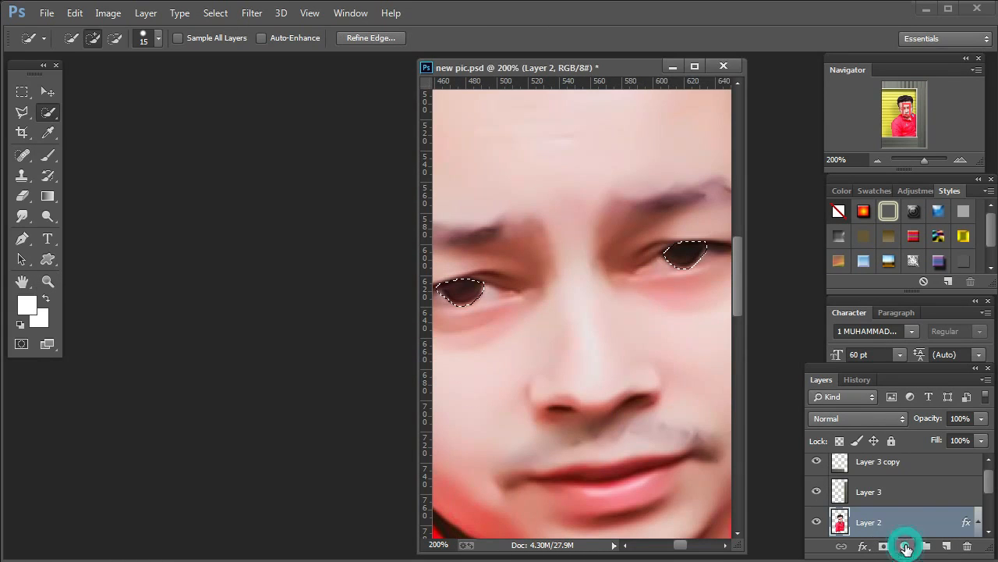
left_click(906, 544)
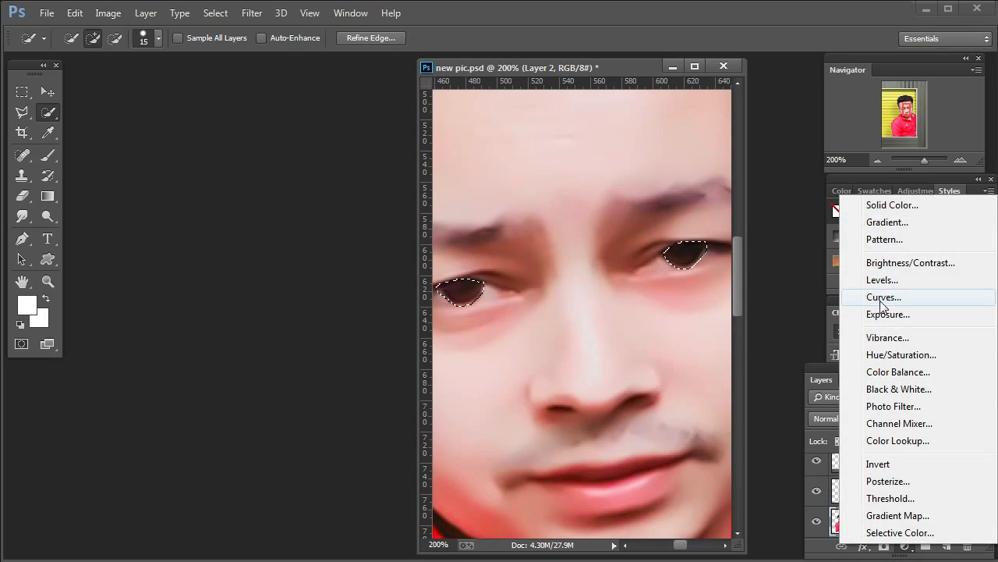
left_click(885, 370)
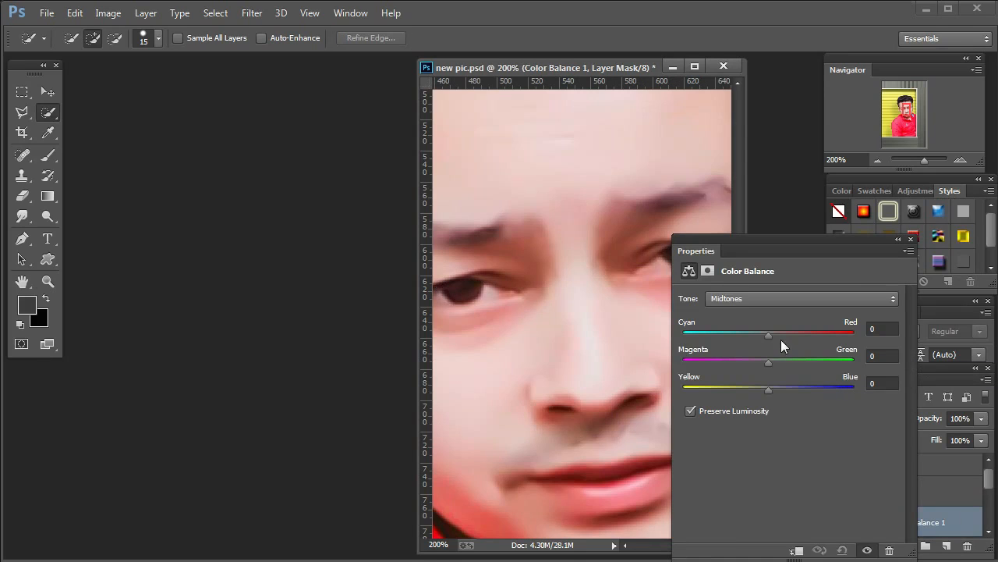
Tint the irises blue in the midtones with Magenta-Green -2, Yellow-Blue +54 and Cyan-Red slightly beyond -57
left_click_drag(773, 335, 774, 360)
left_click_drag(700, 238, 788, 243)
left_click_drag(849, 393, 891, 391)
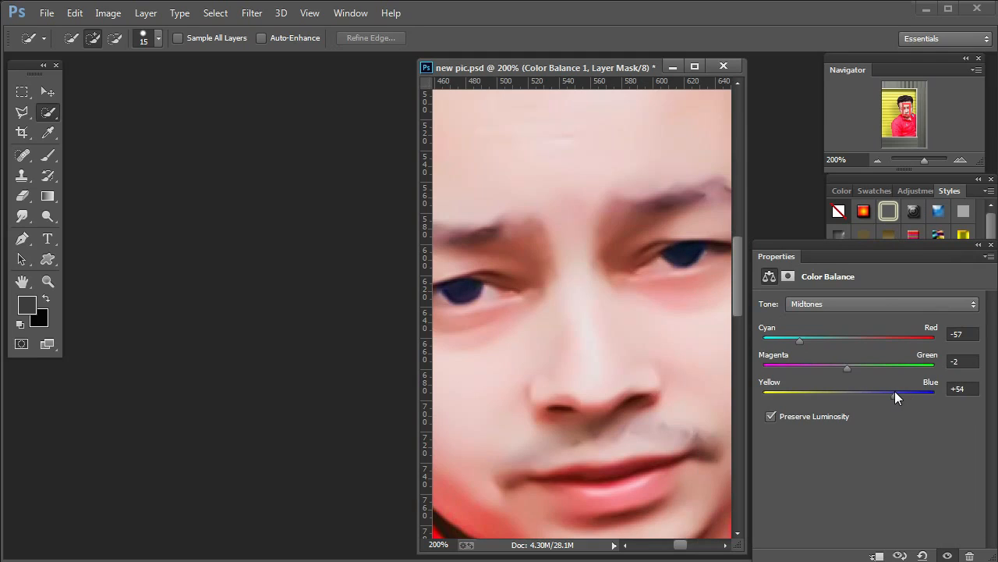
mouse_move(801, 340)
left_mouse_down()
mouse_move(778, 334)
mouse_move(792, 343)
left_mouse_up()
left_click(991, 244)
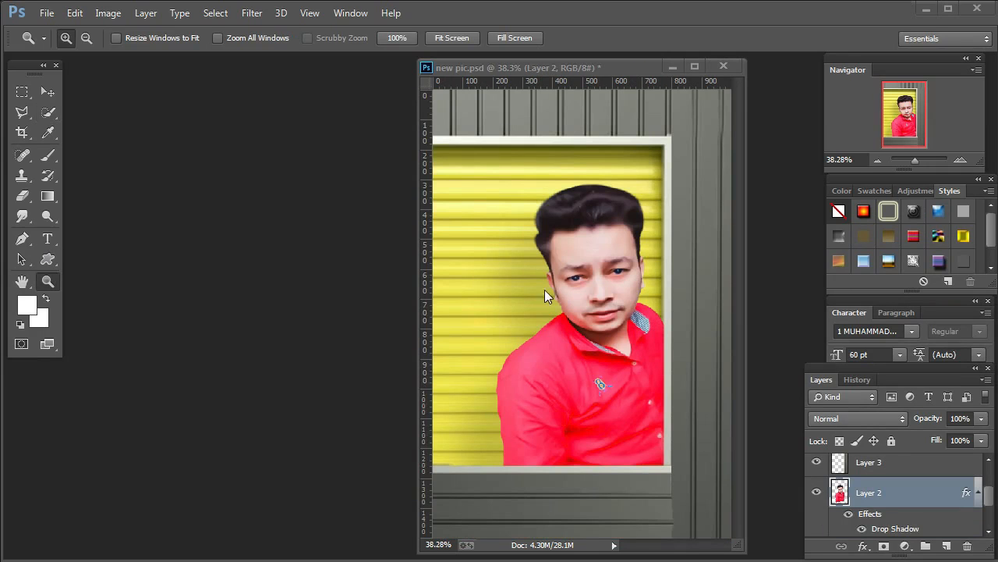
Examine the man's face and recoloured eyes at 100% zoom
left_click(600, 283)
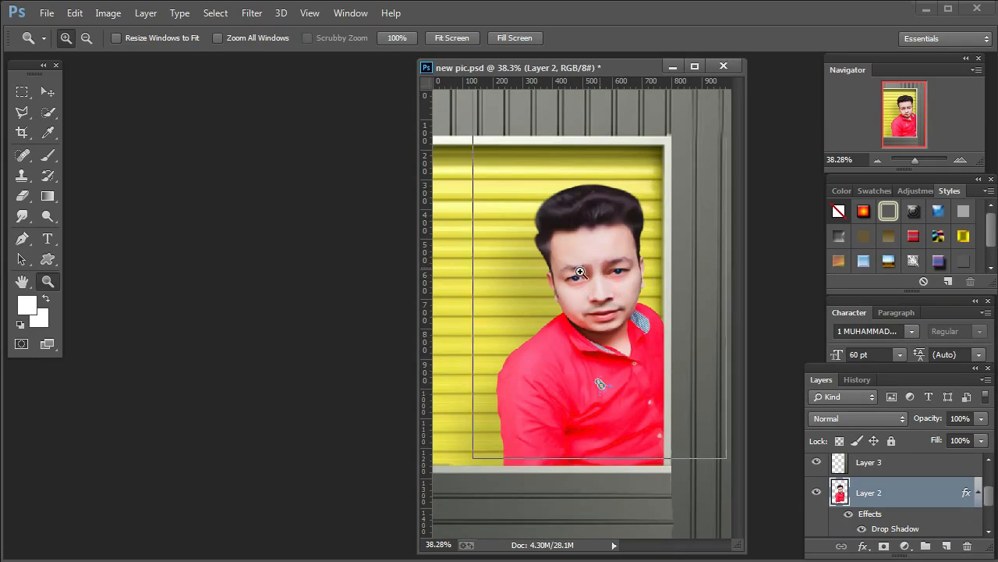
left_click(587, 275)
left_click(587, 276)
left_click(588, 275)
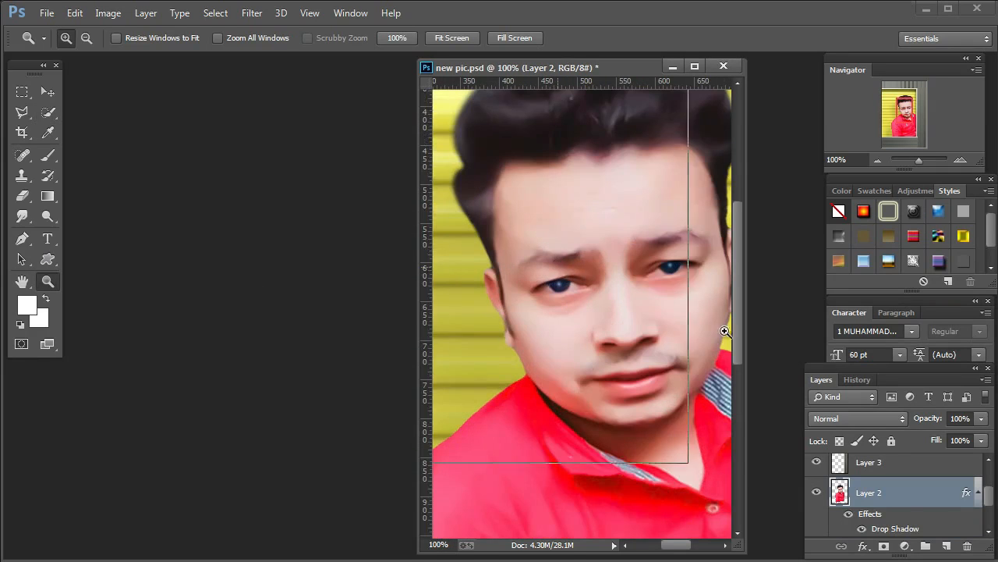
Revert the last brush dab and repaint the white catchlight in the man's left iris with an 8 px brush at 50% flow
left_click(559, 267)
left_click_drag(677, 544, 683, 544)
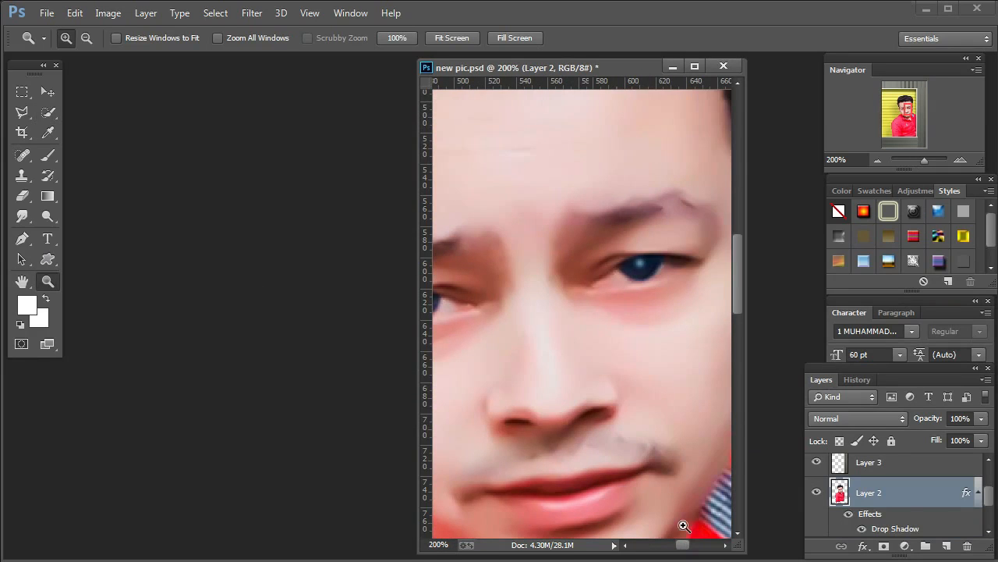
left_click(854, 380)
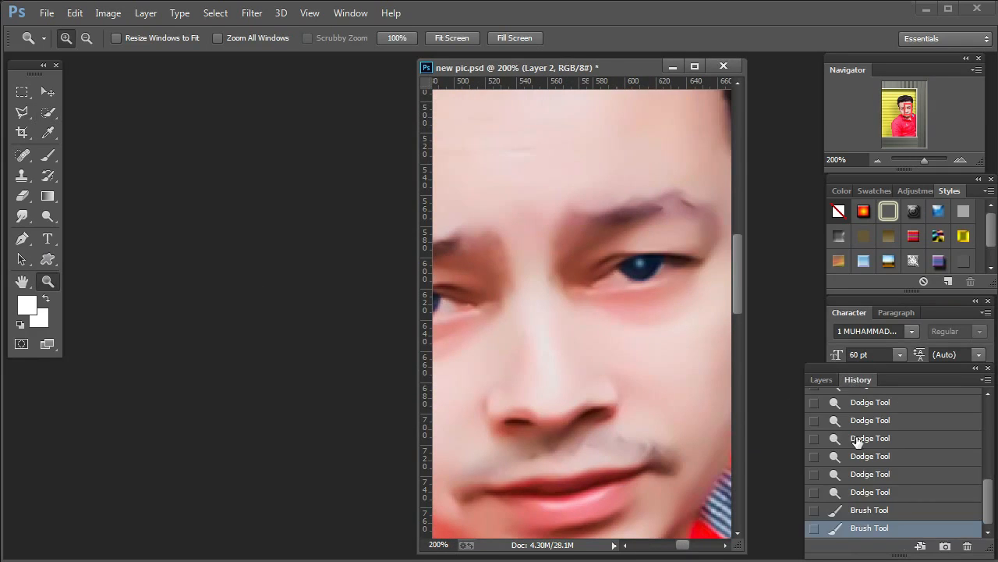
left_click(869, 511)
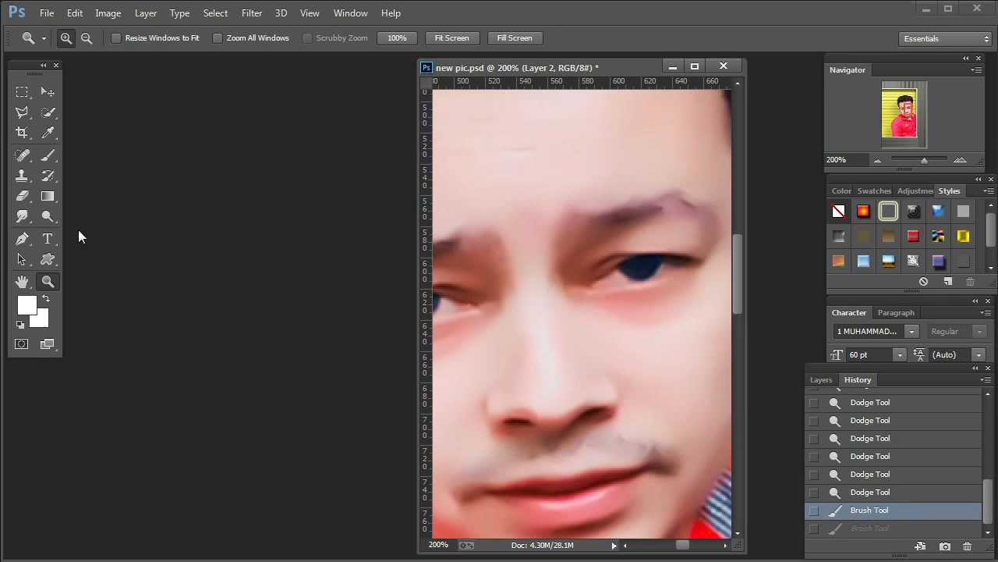
left_click(48, 155)
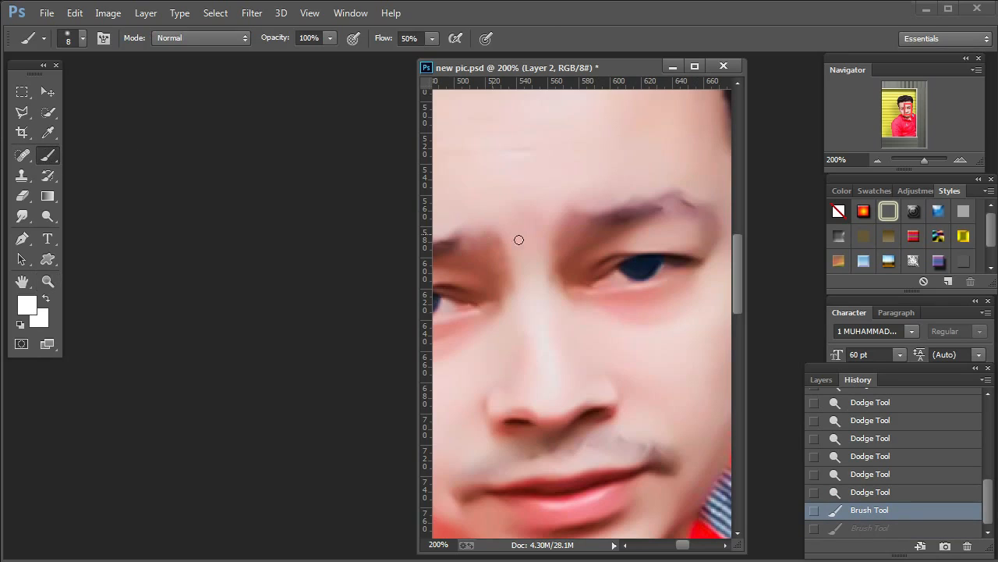
left_click(640, 265)
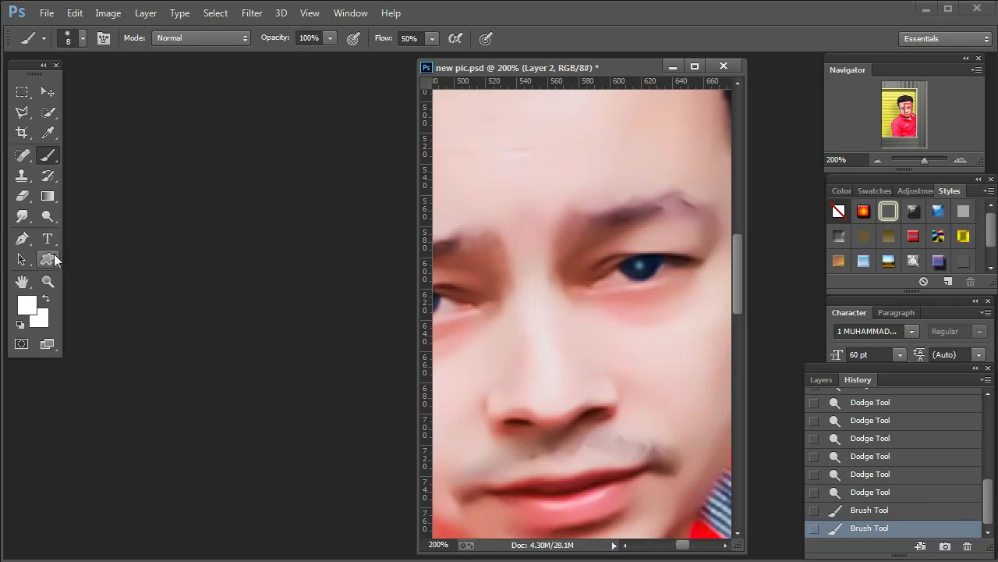
Copy the Photo Designer logo into the portrait document, enlarge it and place it in the lower-left corner of the yellow shutter
left_click(47, 282)
right_click(571, 323)
left_click(588, 336)
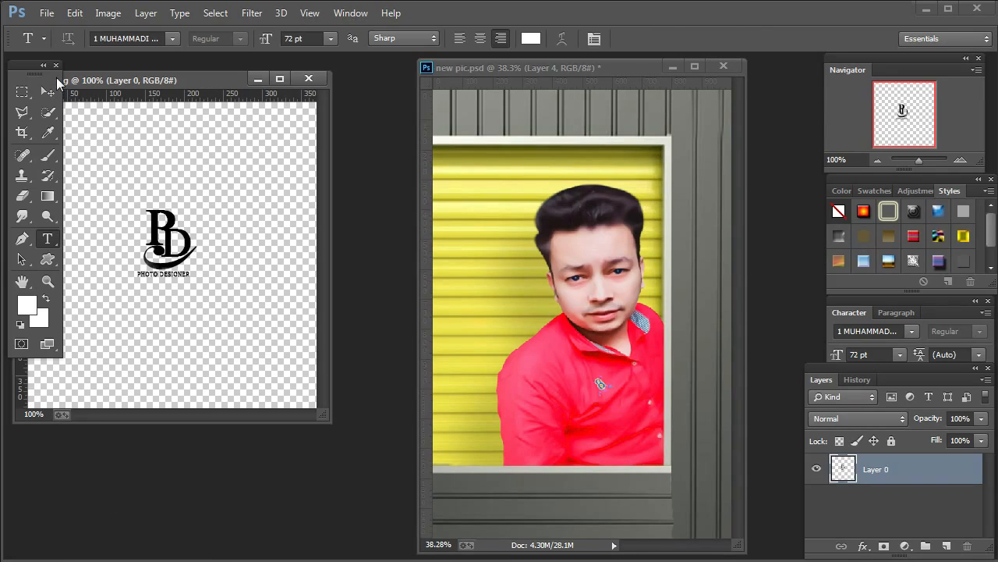
left_click(46, 91)
left_click_drag(167, 220, 529, 244)
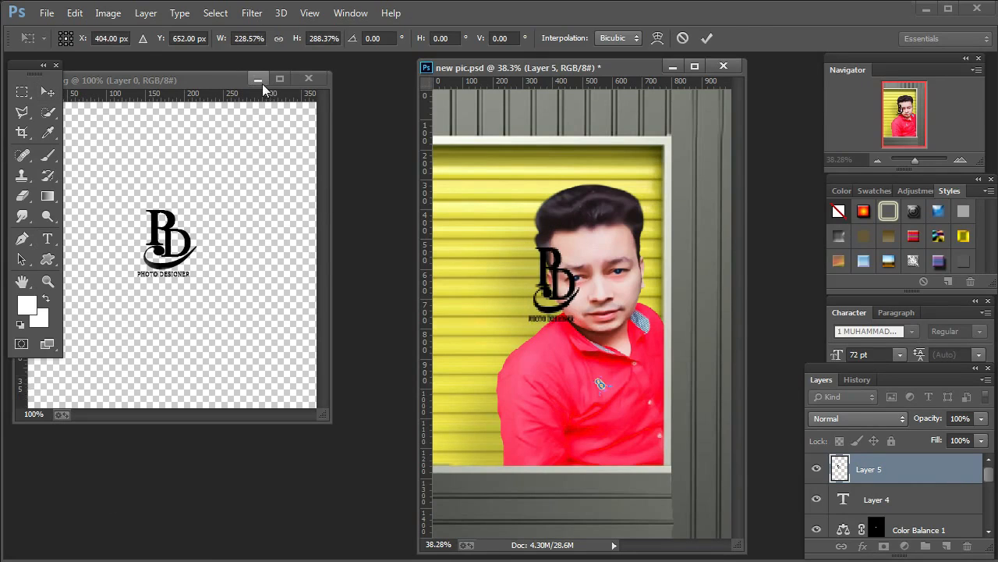
key("Escape")
left_click(258, 78)
left_click_drag(555, 298, 478, 404)
key("Return")
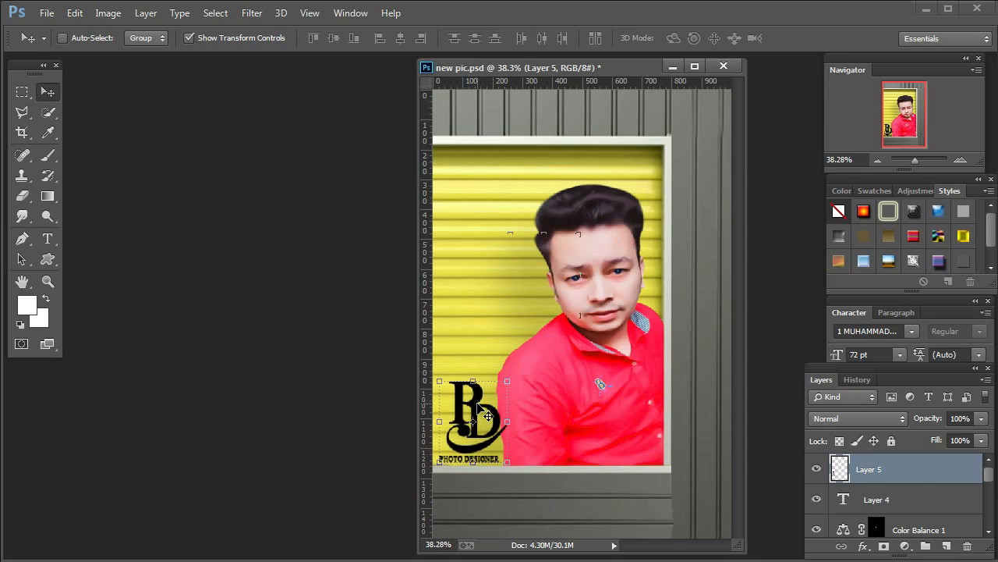
Reduce the logo's height slightly, keep it just above the frame's lower edge, and apply the transform
left_click(49, 284)
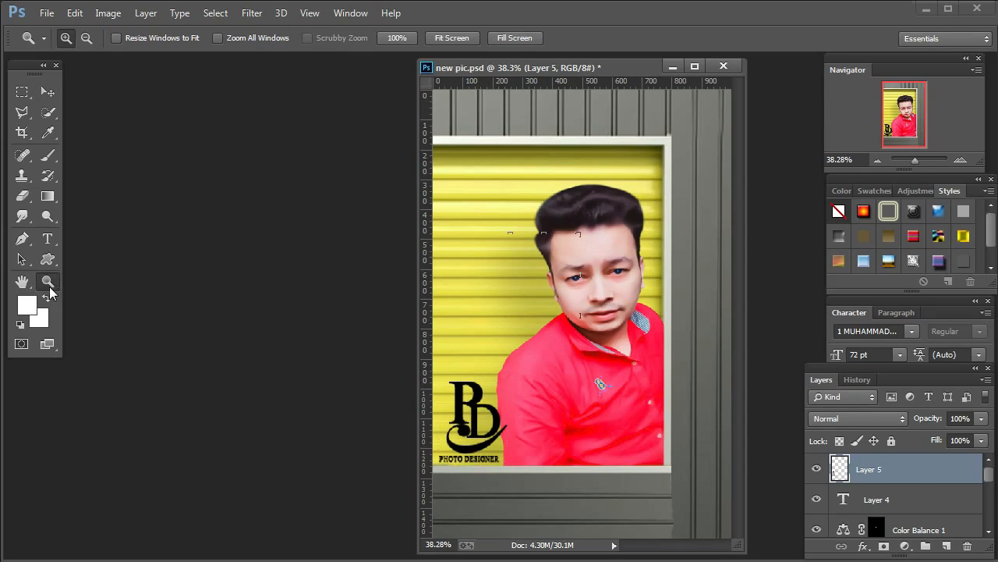
left_click(457, 490)
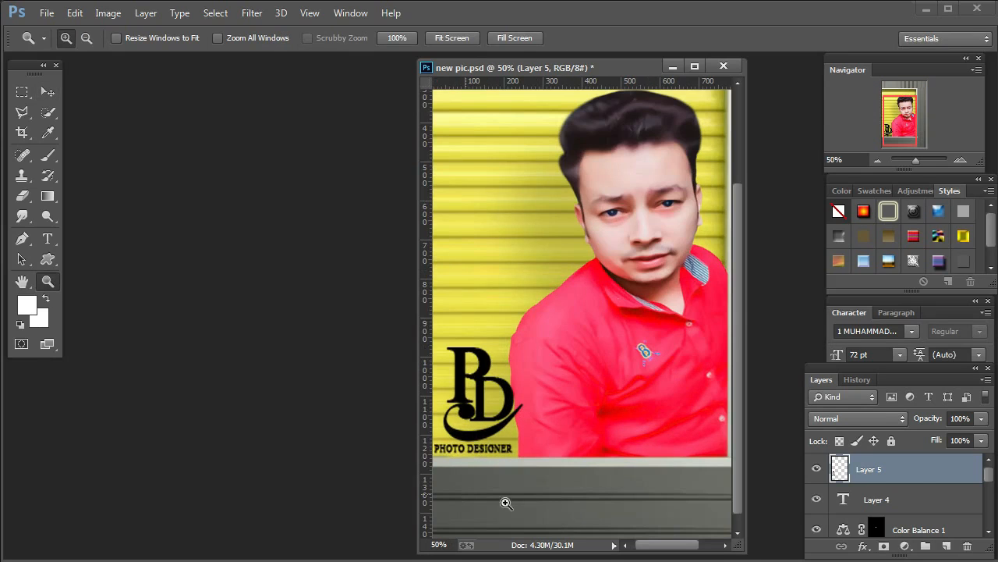
left_click_drag(670, 552, 667, 552)
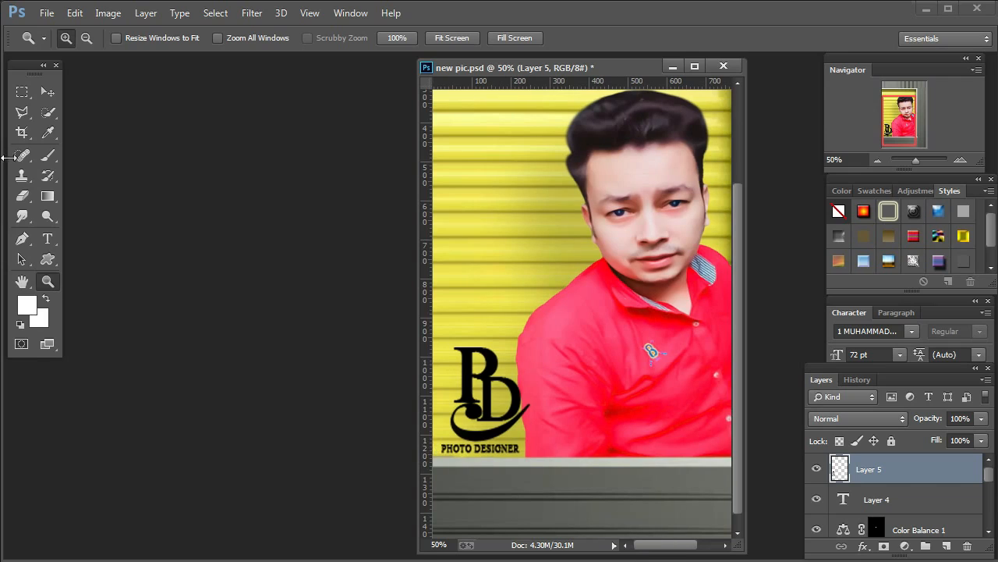
left_click(47, 92)
left_click_drag(443, 343, 439, 358)
left_click_drag(491, 393, 491, 392)
left_click_drag(485, 455, 480, 460)
key("Return")
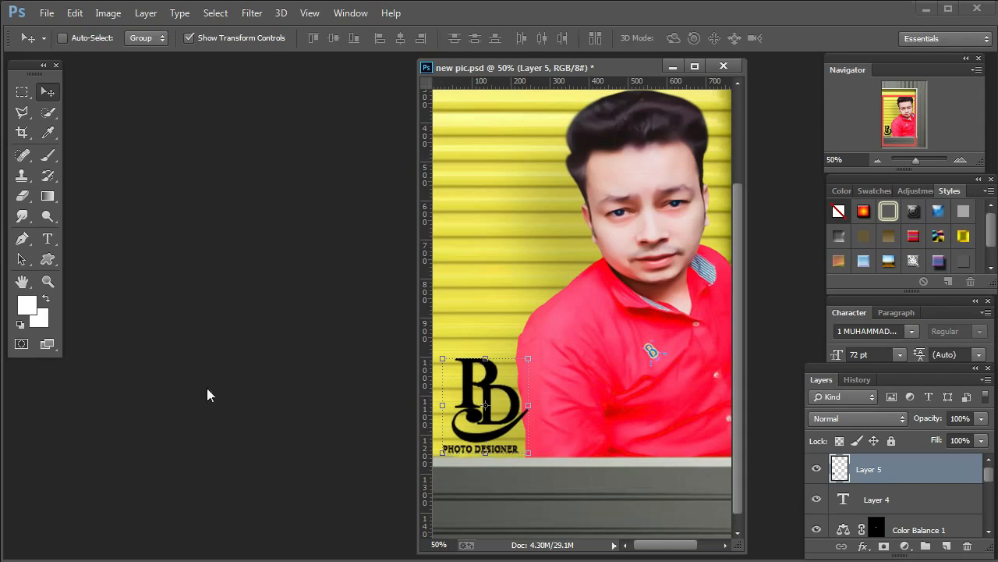
Narrow the logo to 88.64% width, shift it away from the man's sleeve and lower its upper edge
left_click(47, 281)
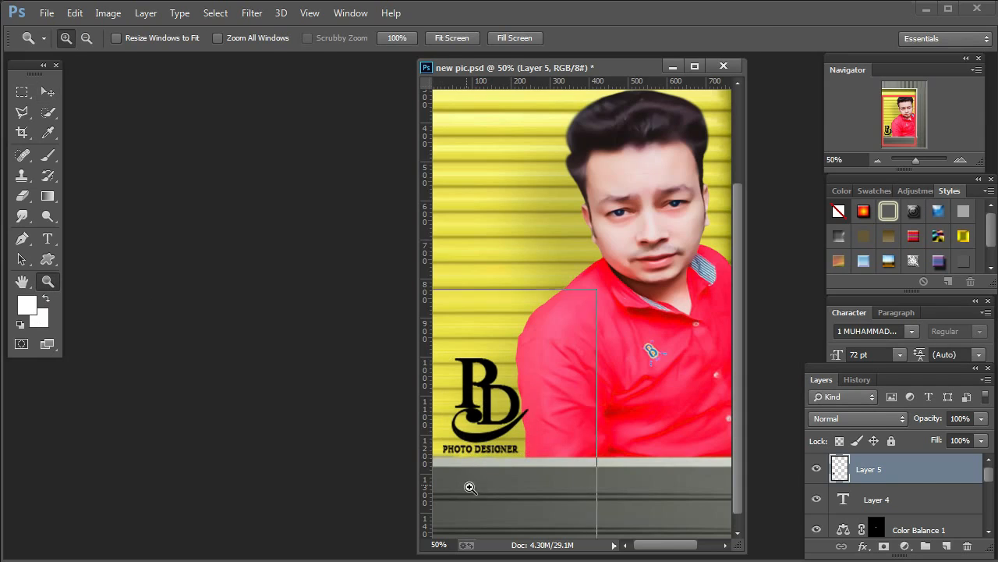
left_click(471, 472)
left_click(470, 471)
left_click(47, 92)
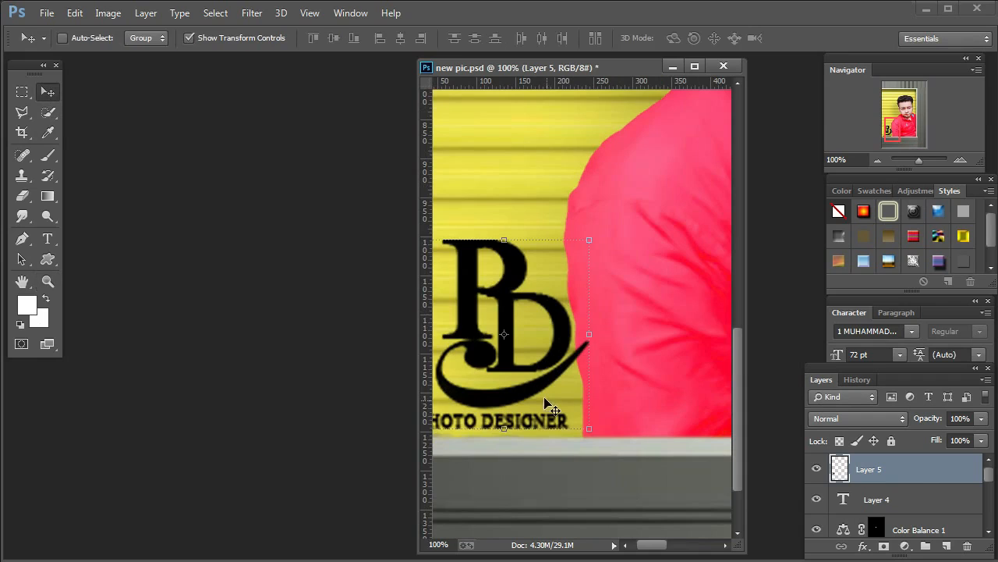
left_click_drag(506, 431, 504, 439)
left_click_drag(588, 338, 570, 341)
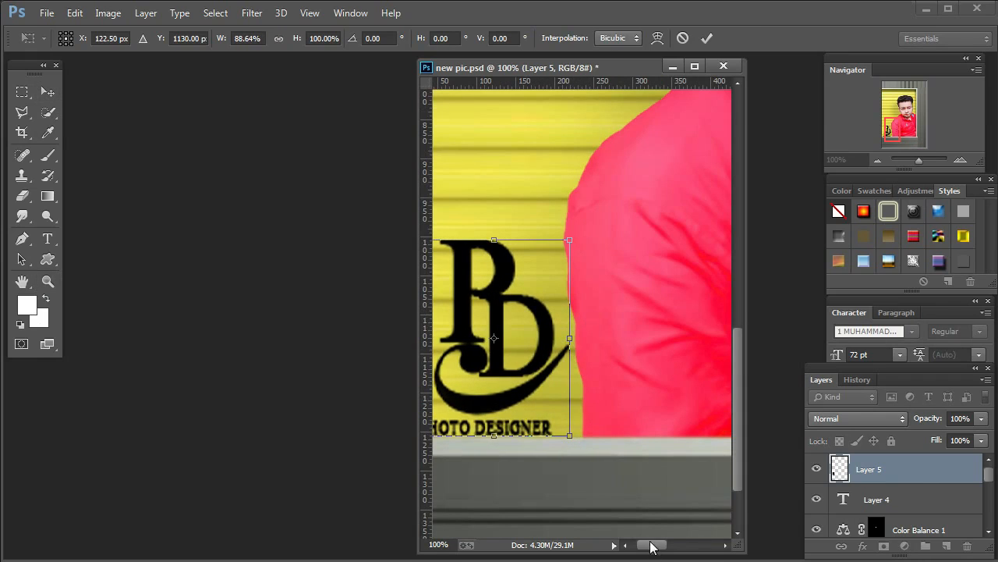
left_click_drag(651, 546, 624, 553)
mouse_move(540, 380)
left_mouse_down()
mouse_move(531, 372)
mouse_move(528, 385)
left_mouse_up()
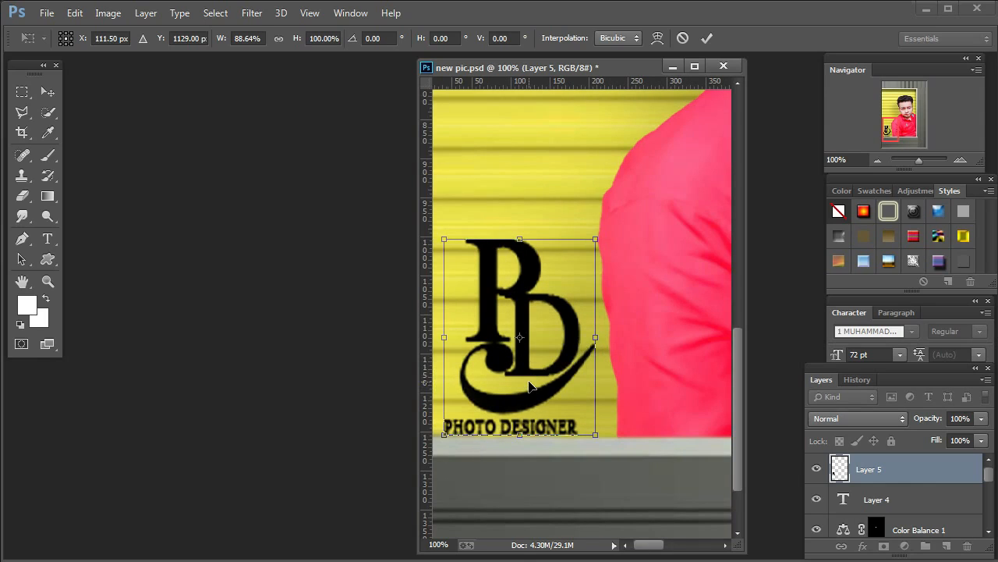
left_click_drag(511, 238, 512, 254)
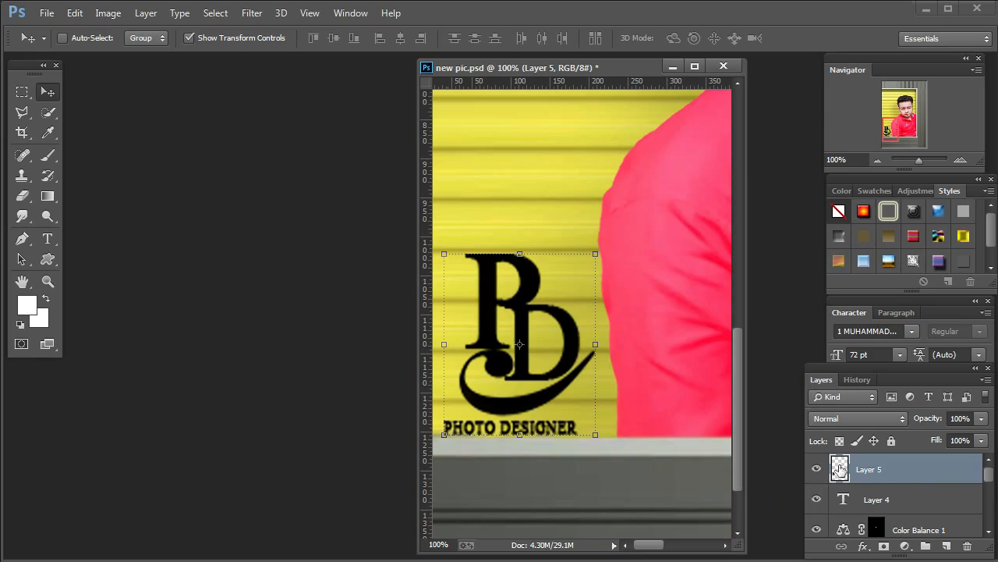
Add a Color Overlay to the logo layer and set its colour to near-black 070101
double_click(925, 477)
left_click_drag(565, 202, 725, 58)
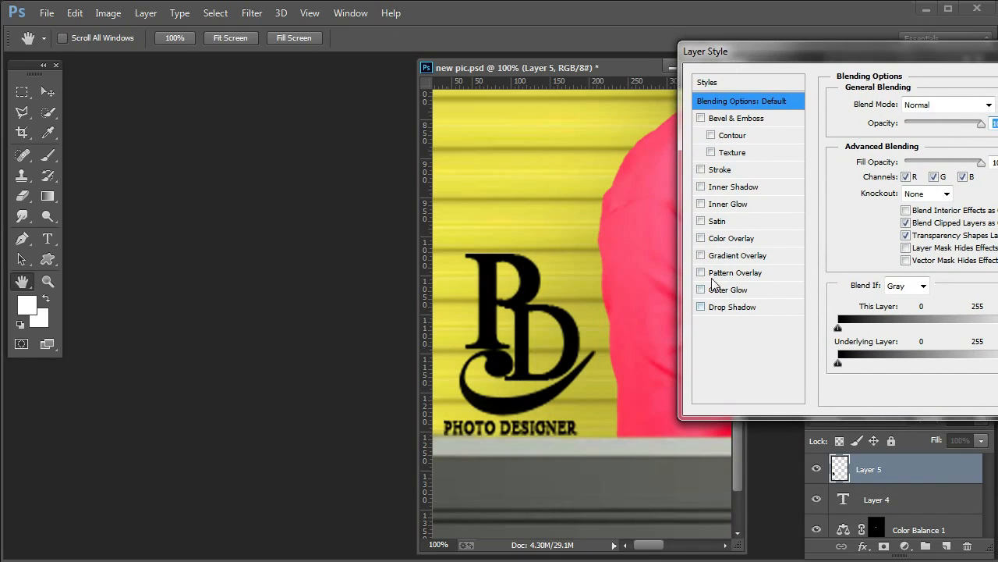
left_click(714, 243)
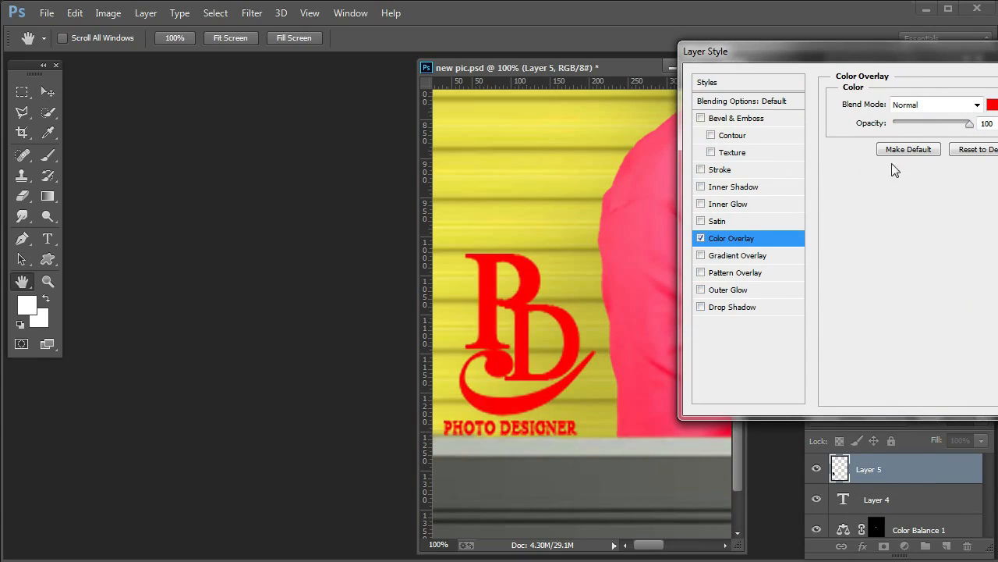
left_click(991, 105)
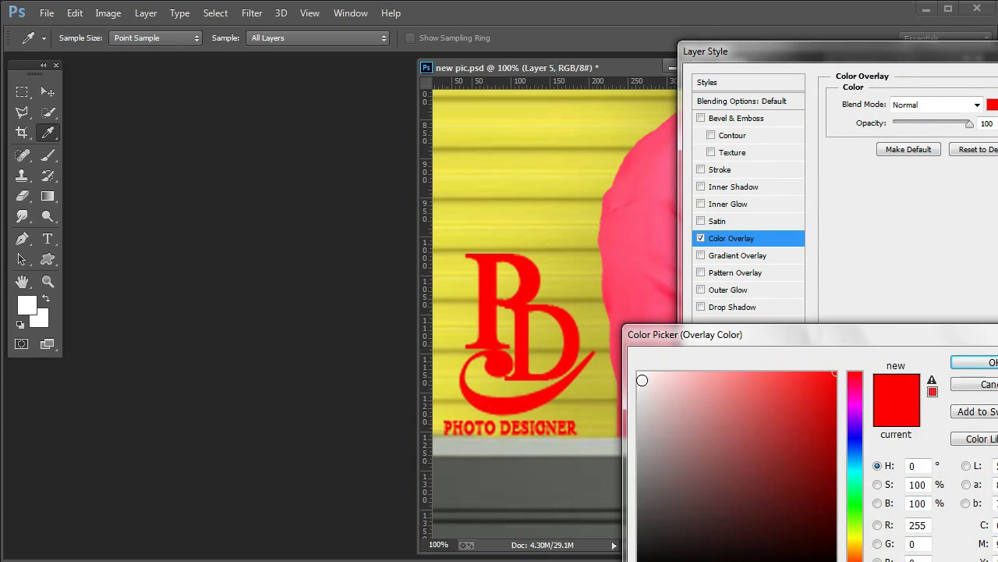
left_click(638, 373)
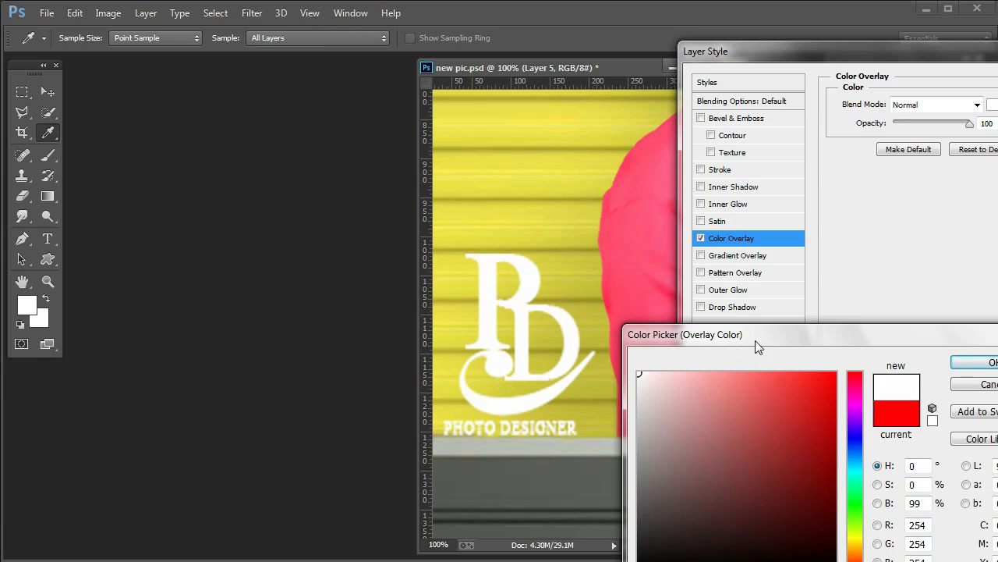
left_click_drag(755, 335, 748, 175)
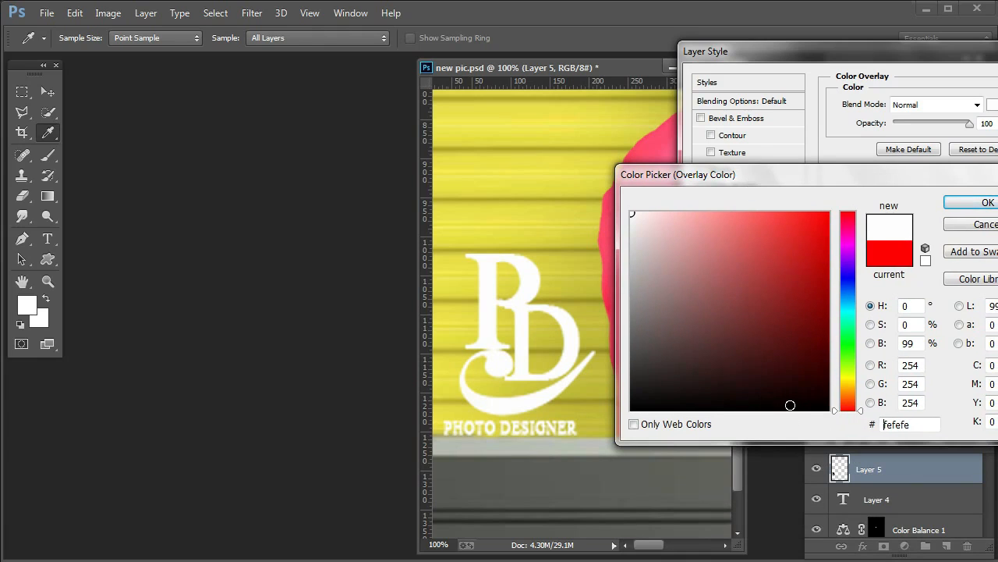
left_click(790, 405)
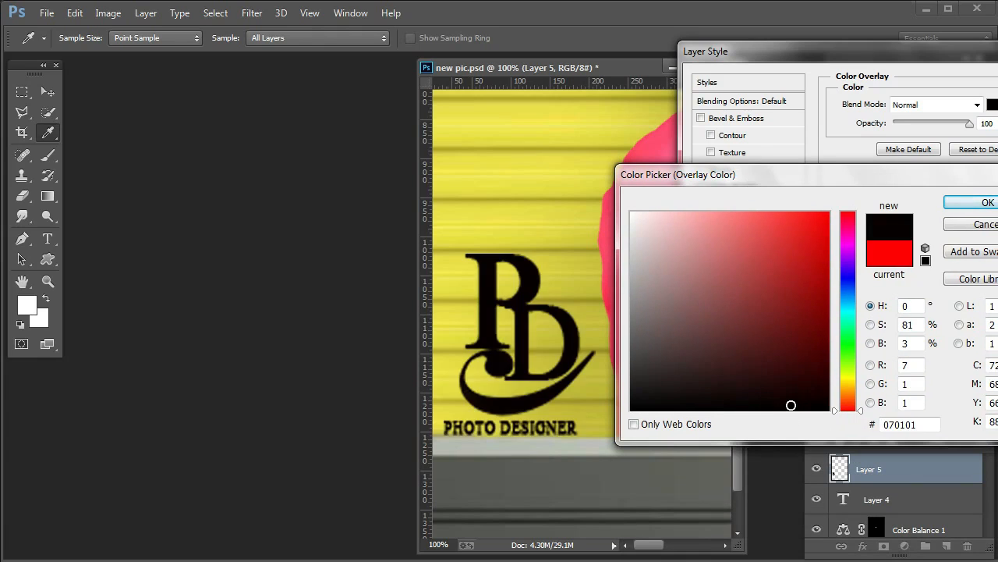
left_click(975, 204)
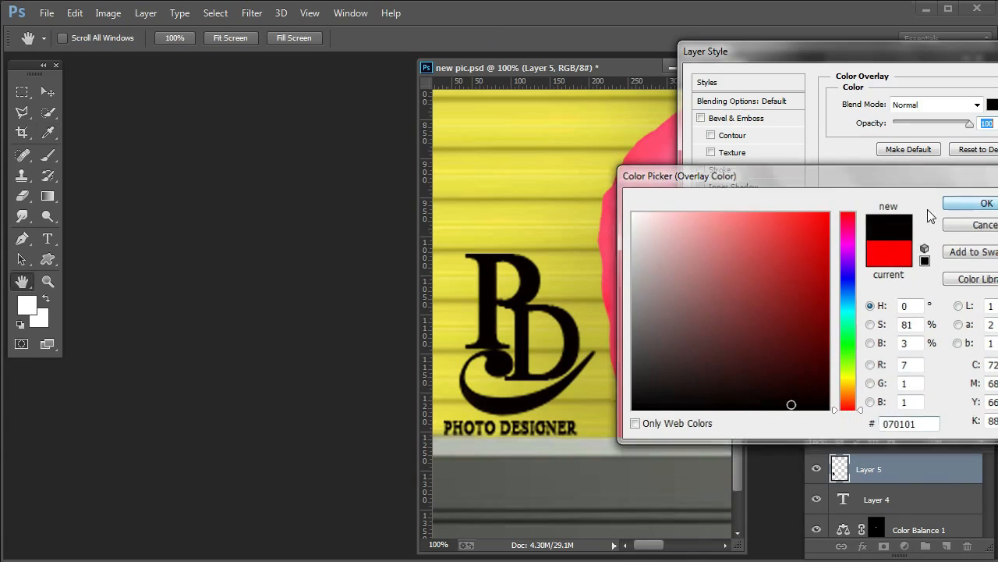
left_click(722, 168)
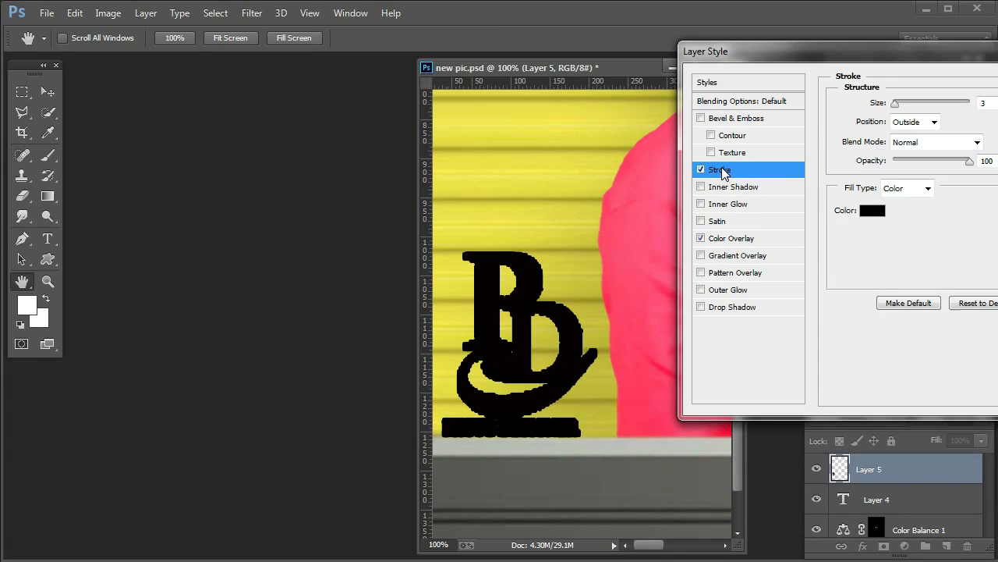
left_click(871, 211)
left_click(813, 266)
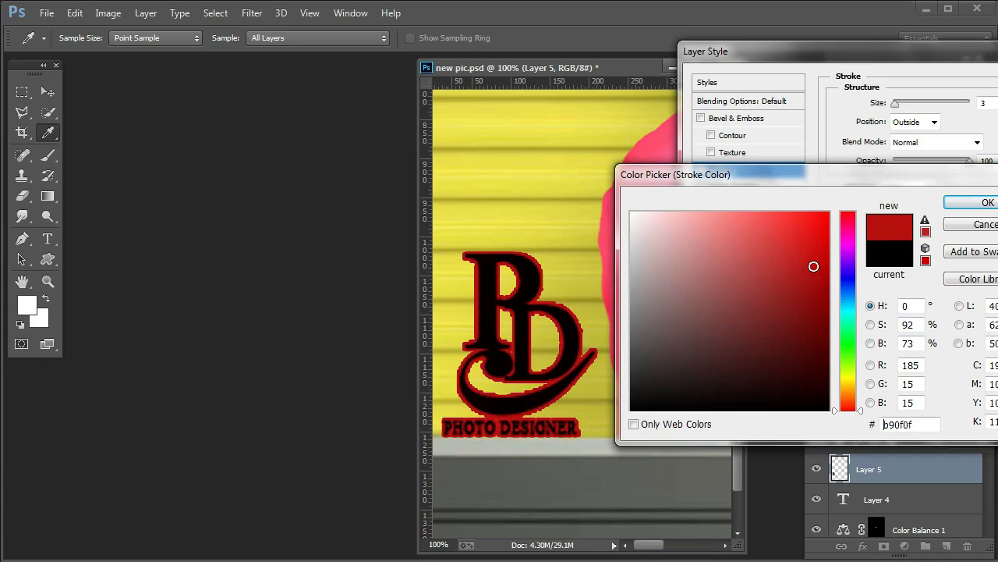
left_click(812, 319)
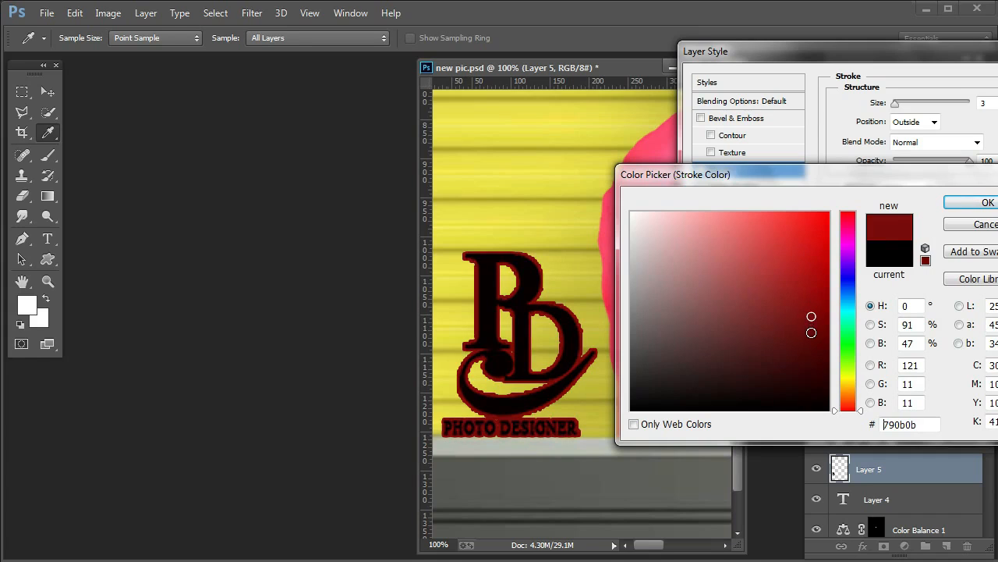
left_click(969, 226)
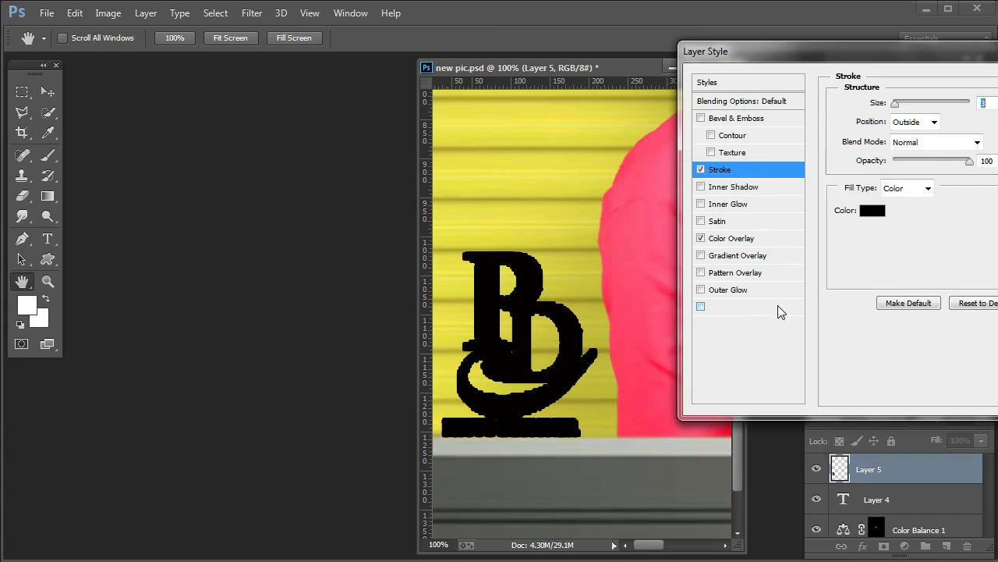
Turn off the logo's Stroke effect and add an Outer Glow in orange ec4f18
left_click(737, 292)
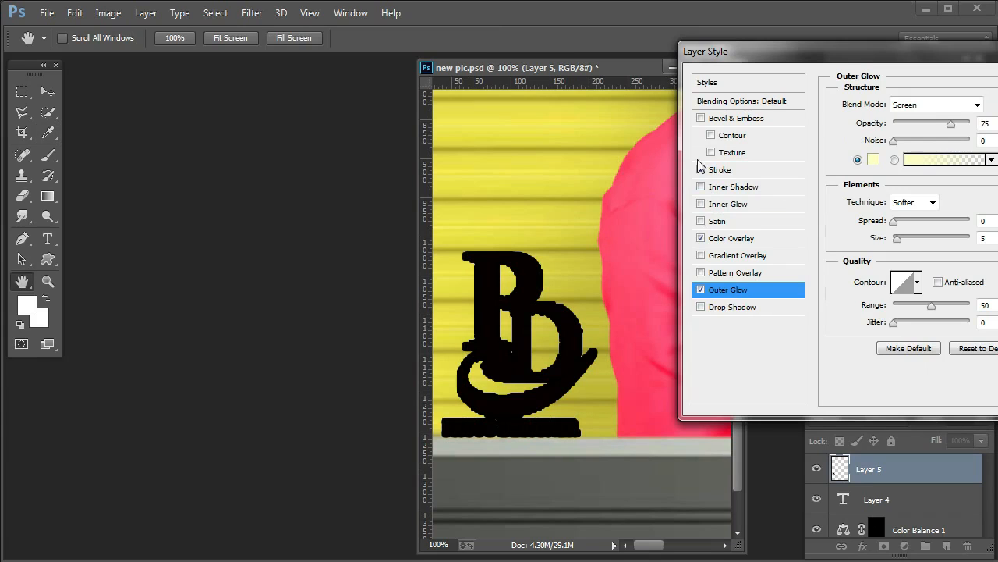
left_click(701, 170)
left_click(895, 160)
left_click(874, 161)
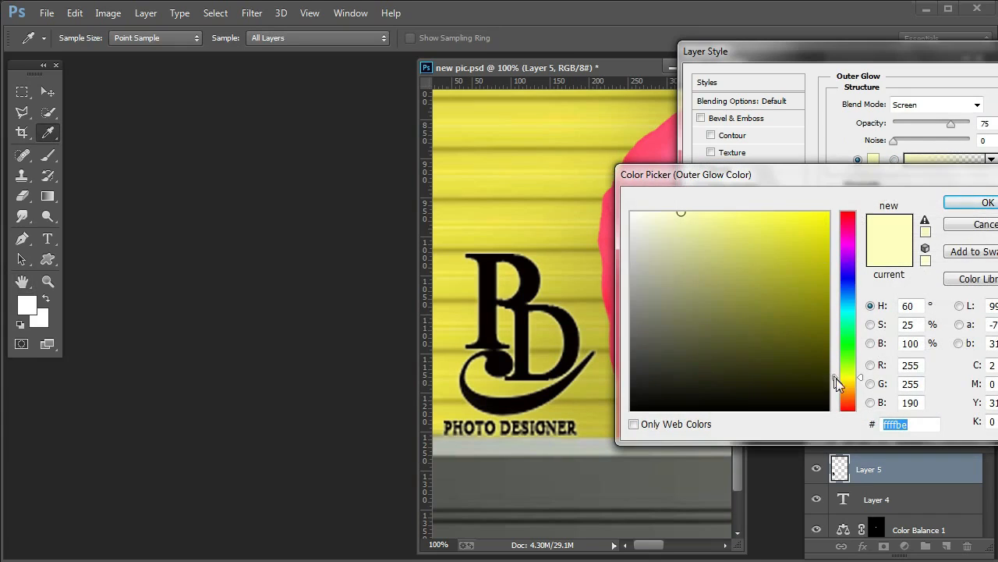
left_click(850, 399)
left_click_drag(852, 403, 850, 405)
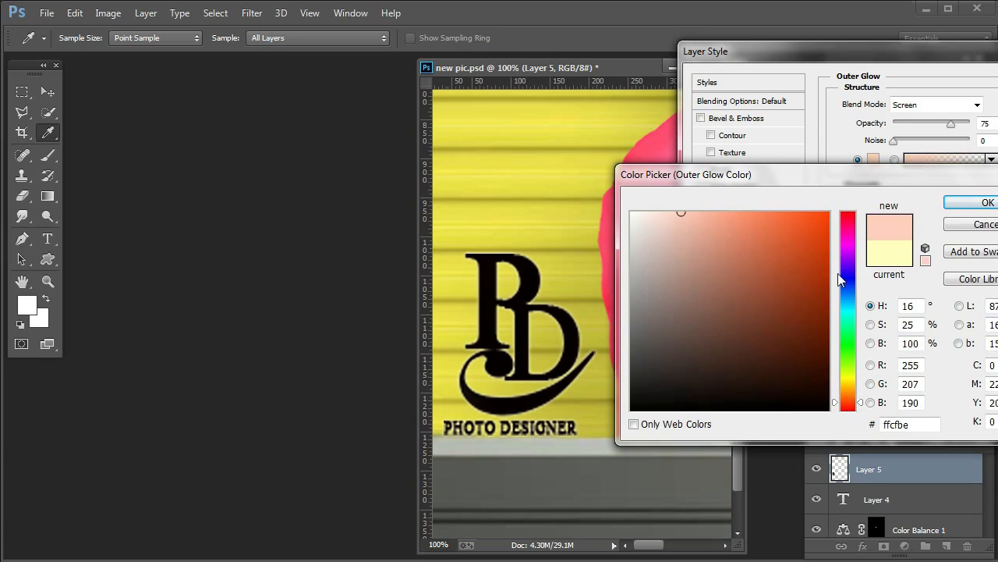
left_click(808, 227)
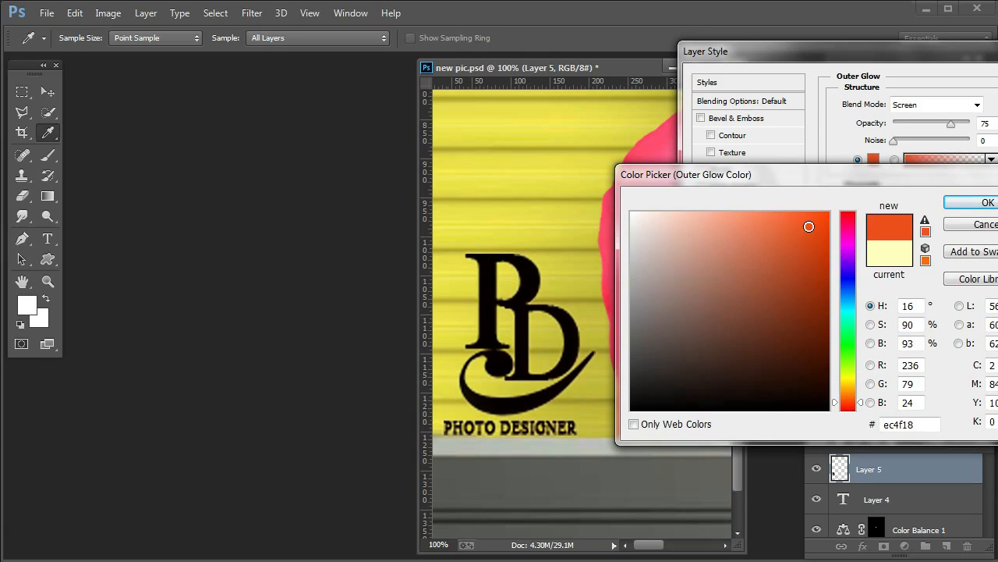
left_click(975, 202)
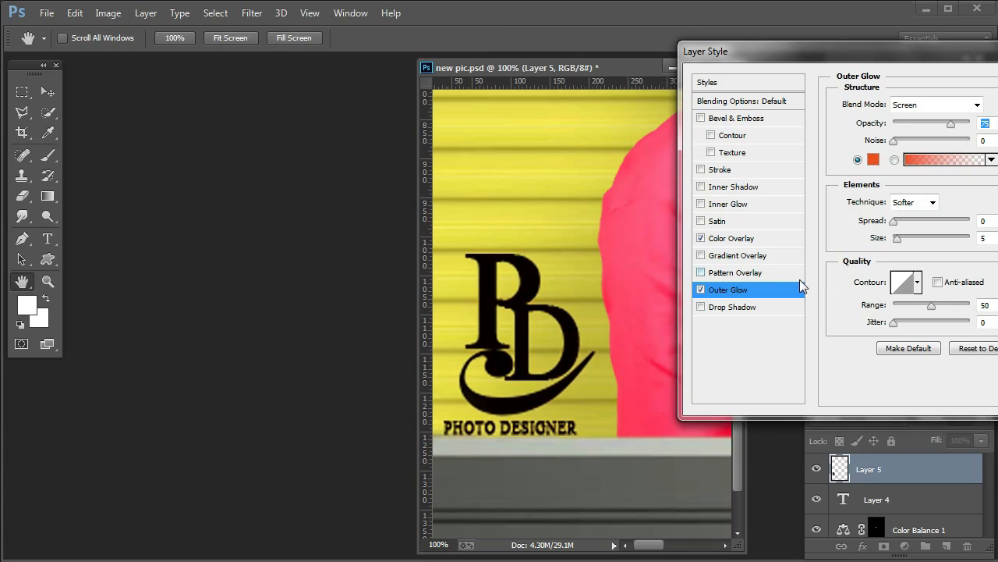
Set the logo's Outer Glow to 89% opacity and 40% range, and adjust its spread and size
left_click_drag(951, 124, 962, 124)
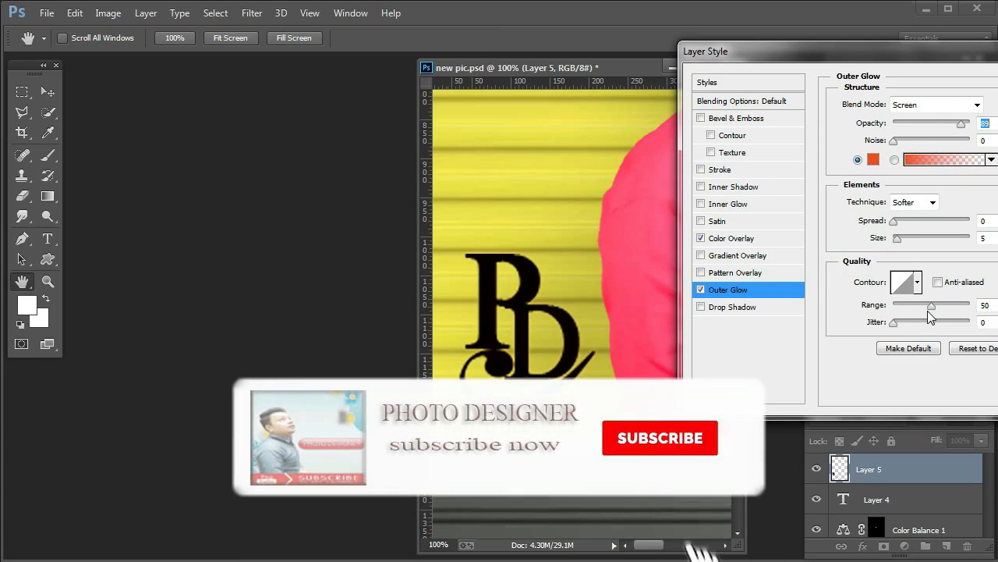
left_click_drag(933, 304, 923, 307)
mouse_move(894, 223)
left_mouse_down()
mouse_move(922, 221)
mouse_move(924, 238)
mouse_move(893, 240)
left_mouse_up()
Change the Outer Glow colour to the pink ff5076 sampled from the man's shirt
left_click(873, 160)
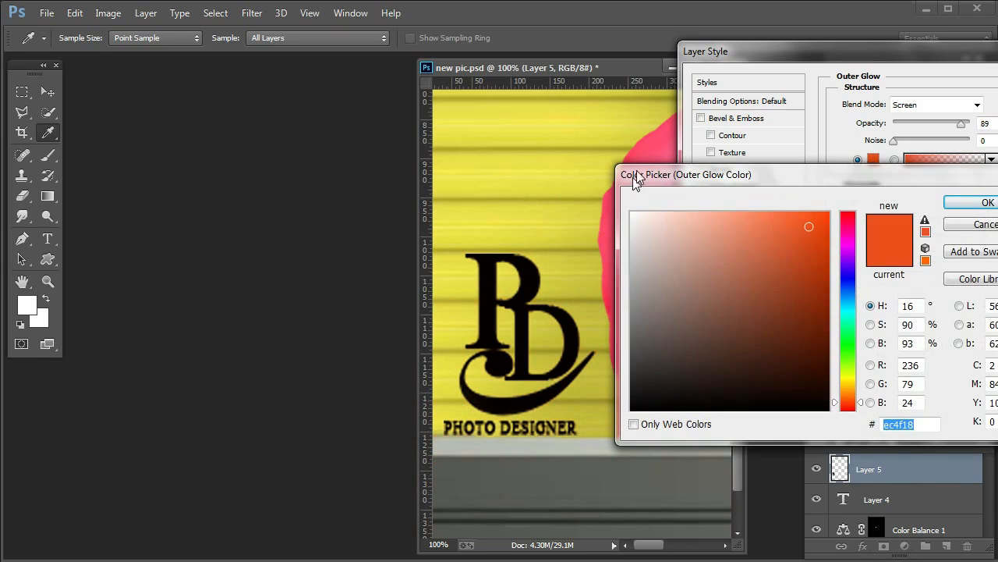
left_click(658, 157)
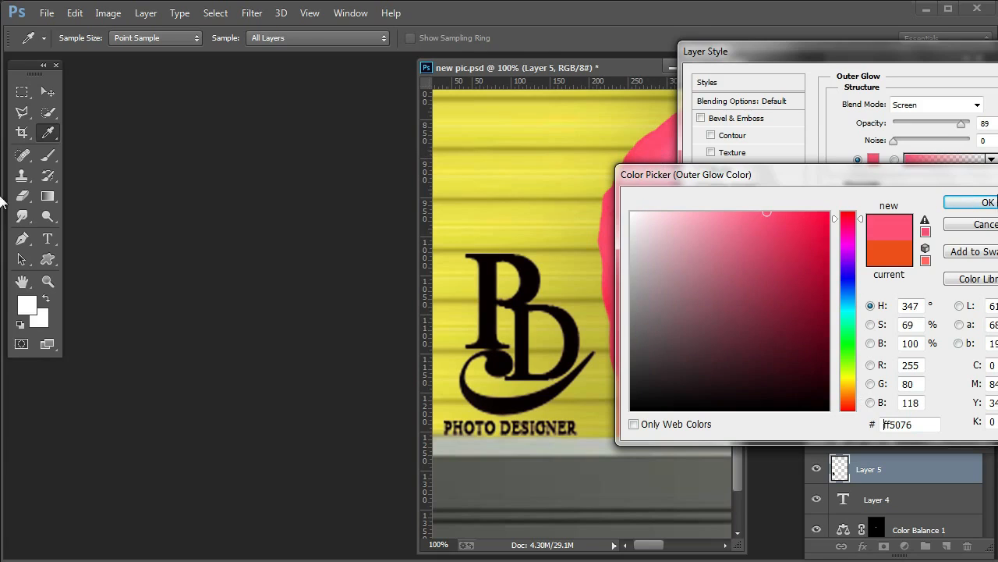
left_click(987, 204)
Set the Outer Glow's noise to 57%, its spread to 26% and its size to 8 px
key("Up")
key("Up")
key("Up")
left_click_drag(902, 142, 937, 146)
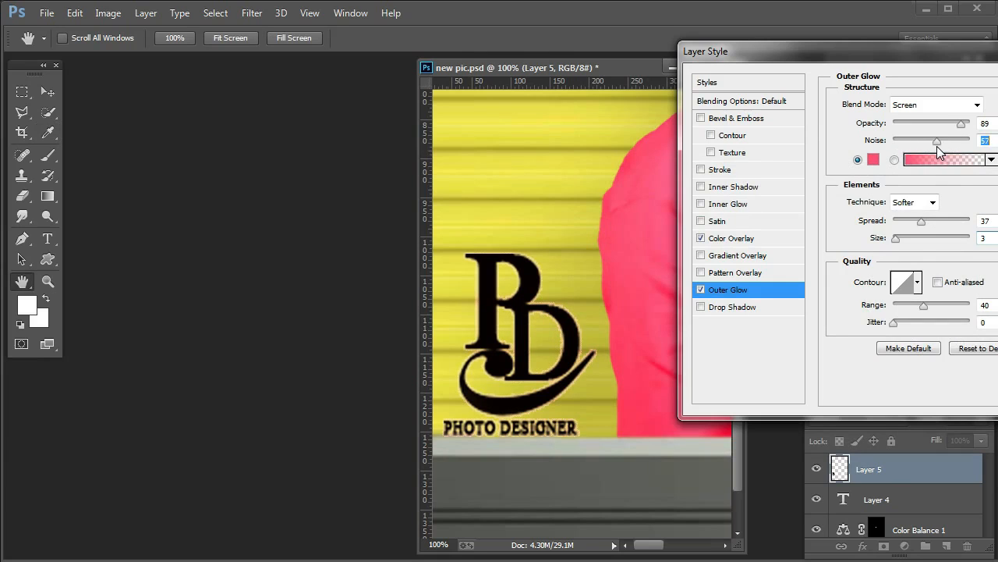
left_click_drag(898, 239, 913, 220)
Add a Bevel & Emboss effect to the logo layer and apply the layer style
left_click(702, 118)
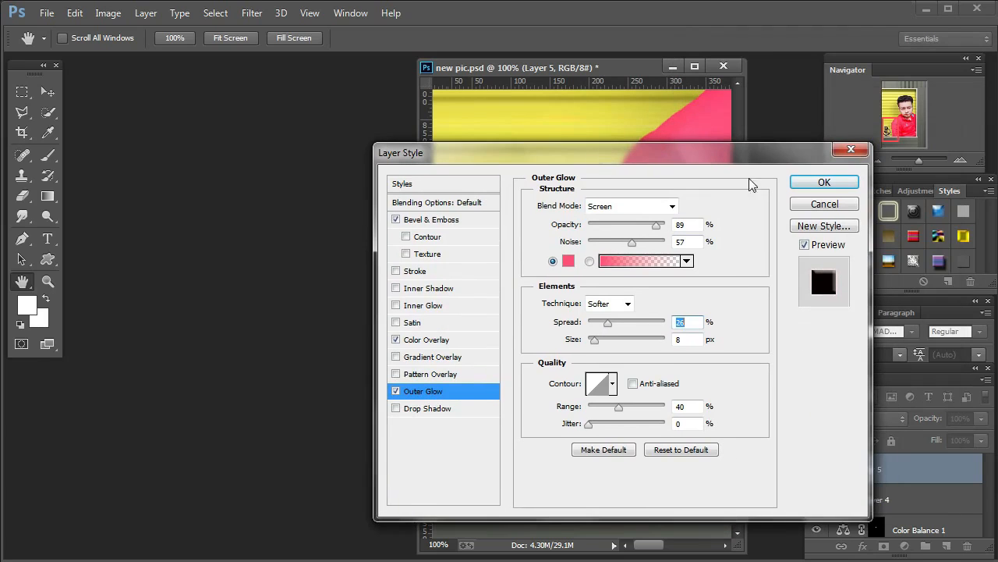
left_click(825, 183)
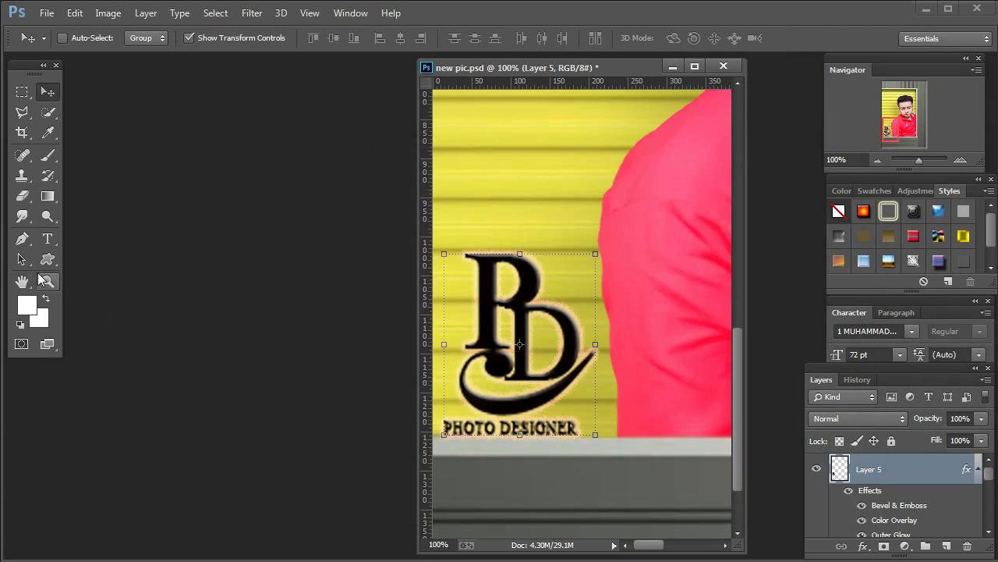
left_click(45, 280)
right_click(471, 274)
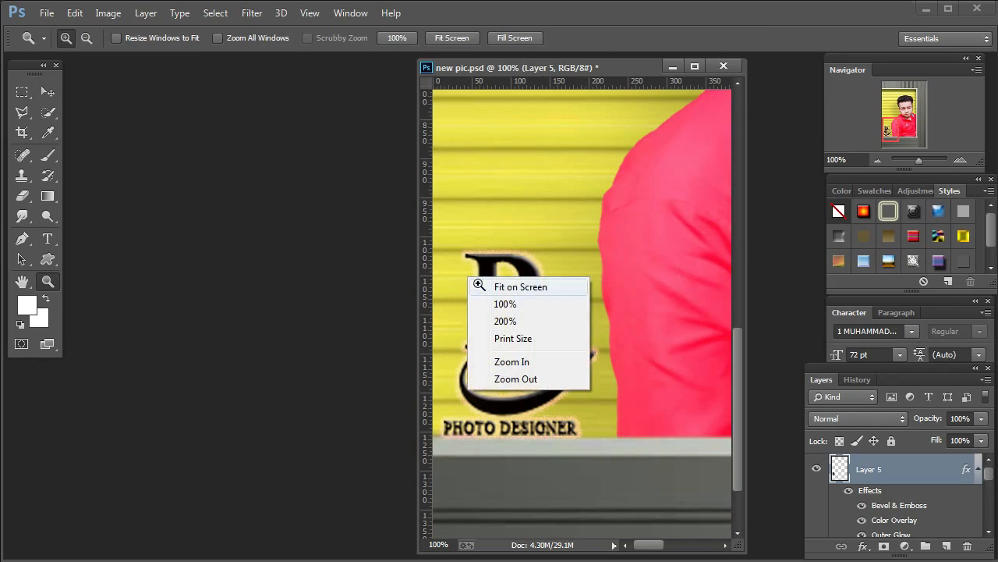
left_click(479, 284)
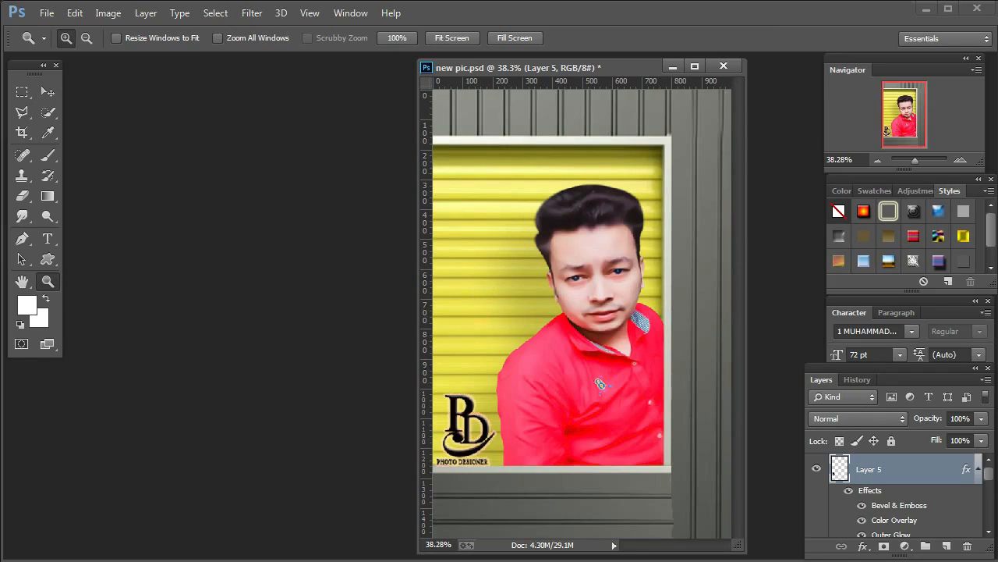